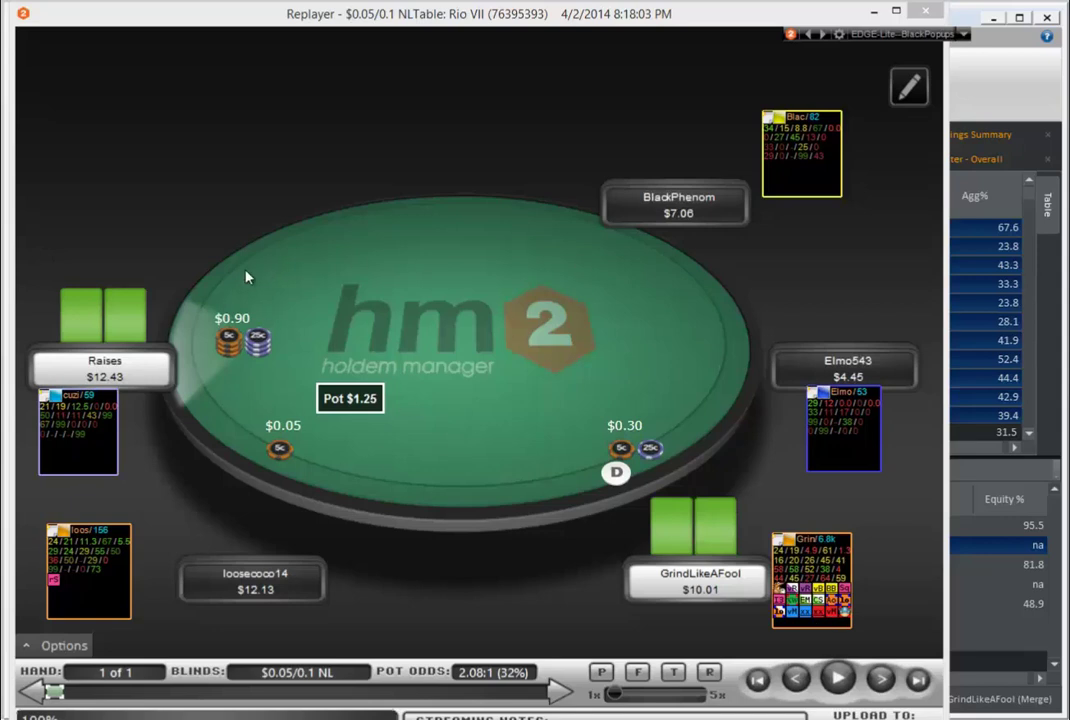
Advance the hand replay by one action and switch to PokerRanger
click(885, 680)
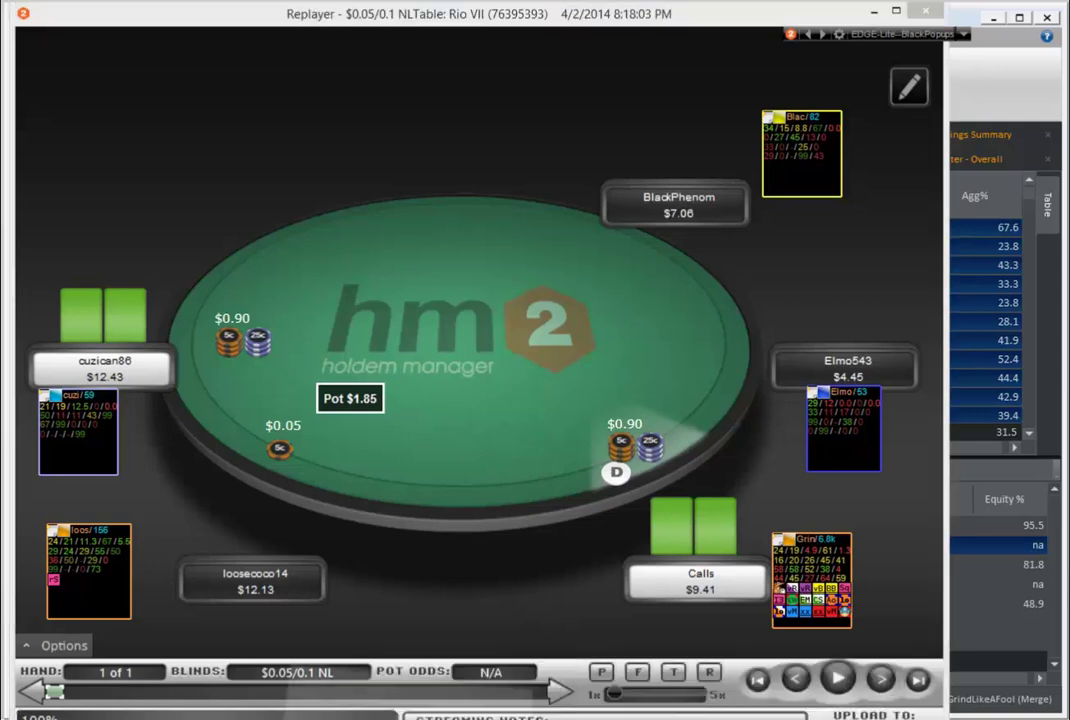
click(600, 700)
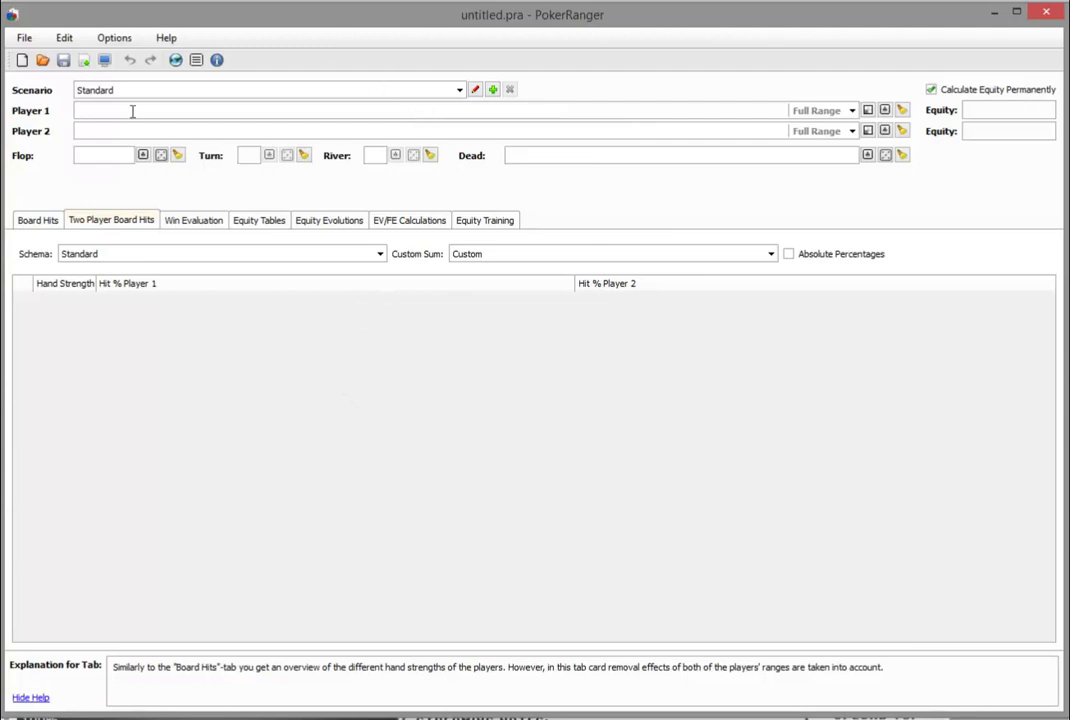
Open Player 1's range selection and add AQo, KQo, KQs and AQs to the range
mouse_move(131, 111)
mouse_move(281, 116)
click(868, 111)
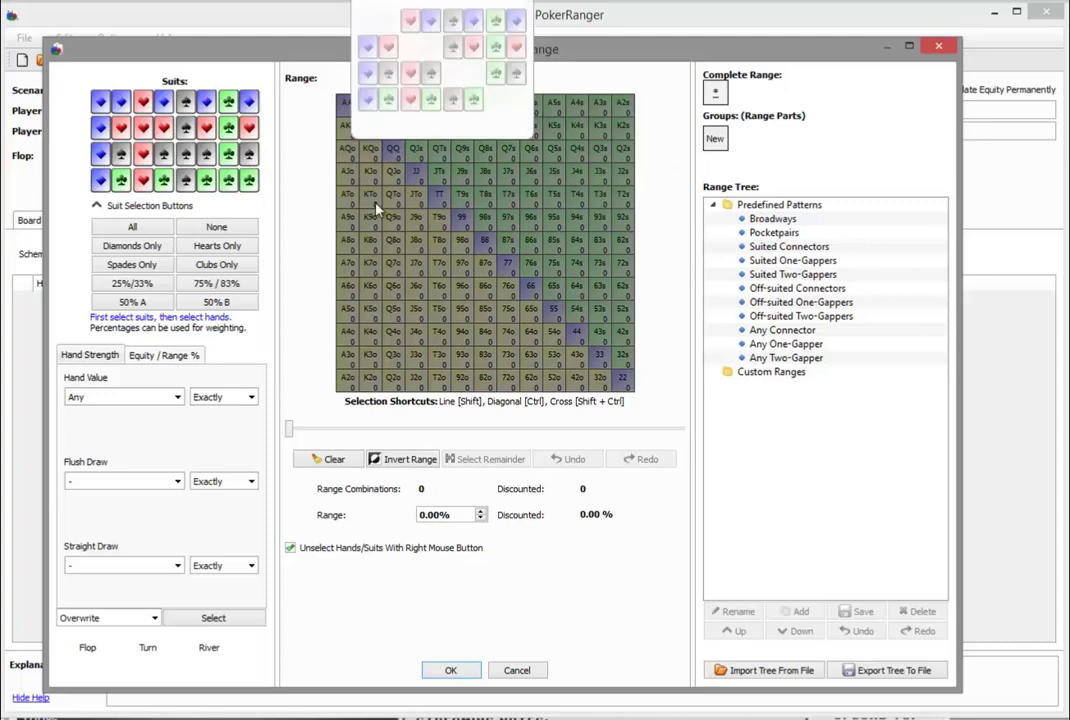
click(350, 155)
click(370, 150)
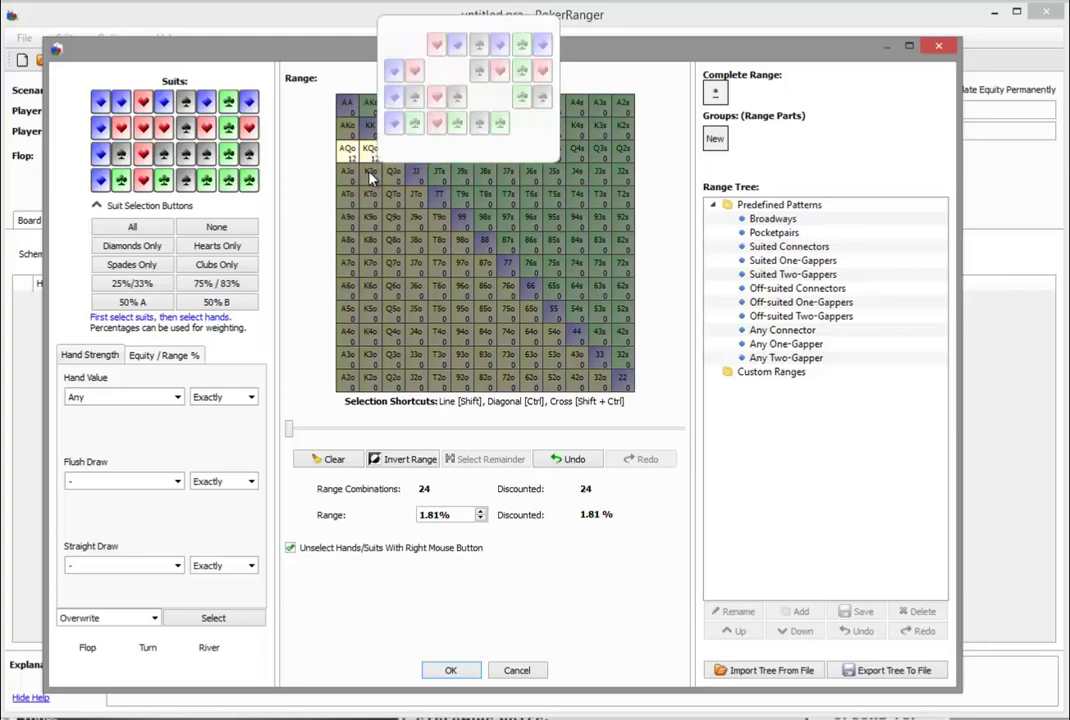
click(394, 127)
click(394, 108)
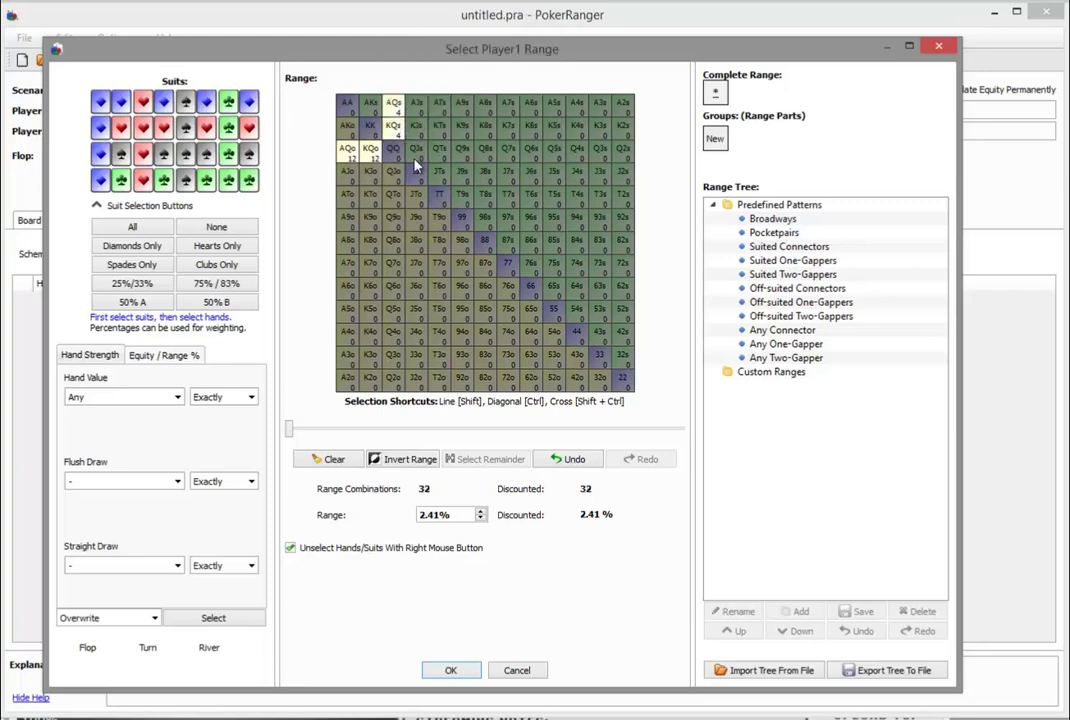
click(465, 381)
click(487, 381)
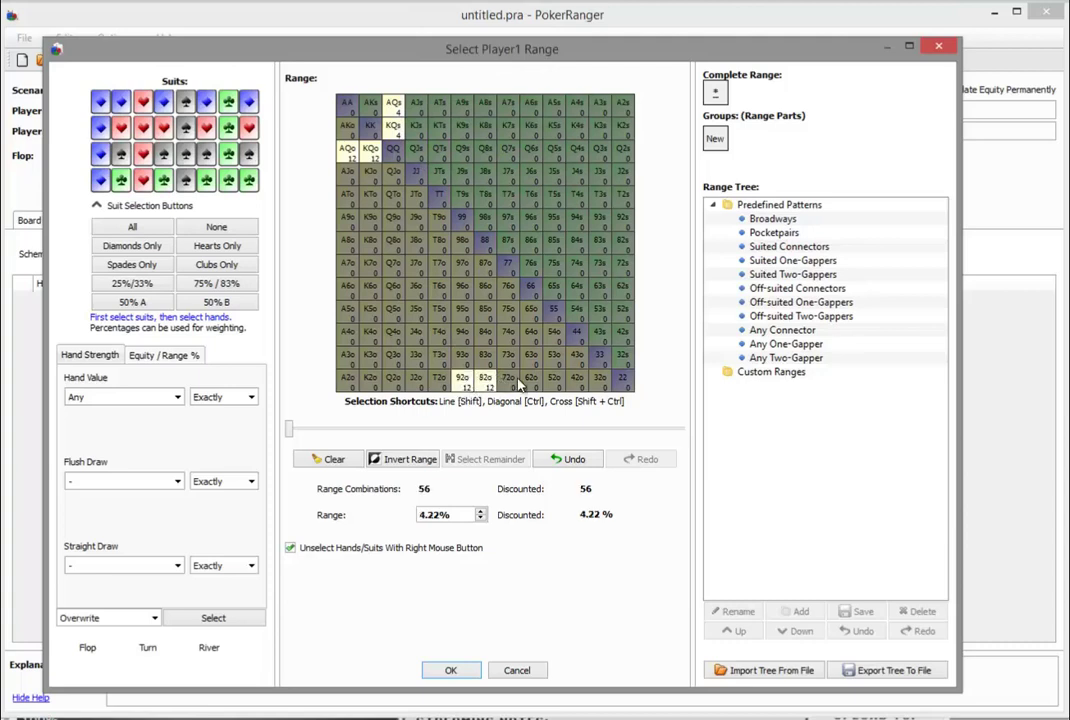
click(508, 381)
right_click(508, 381)
right_click(487, 381)
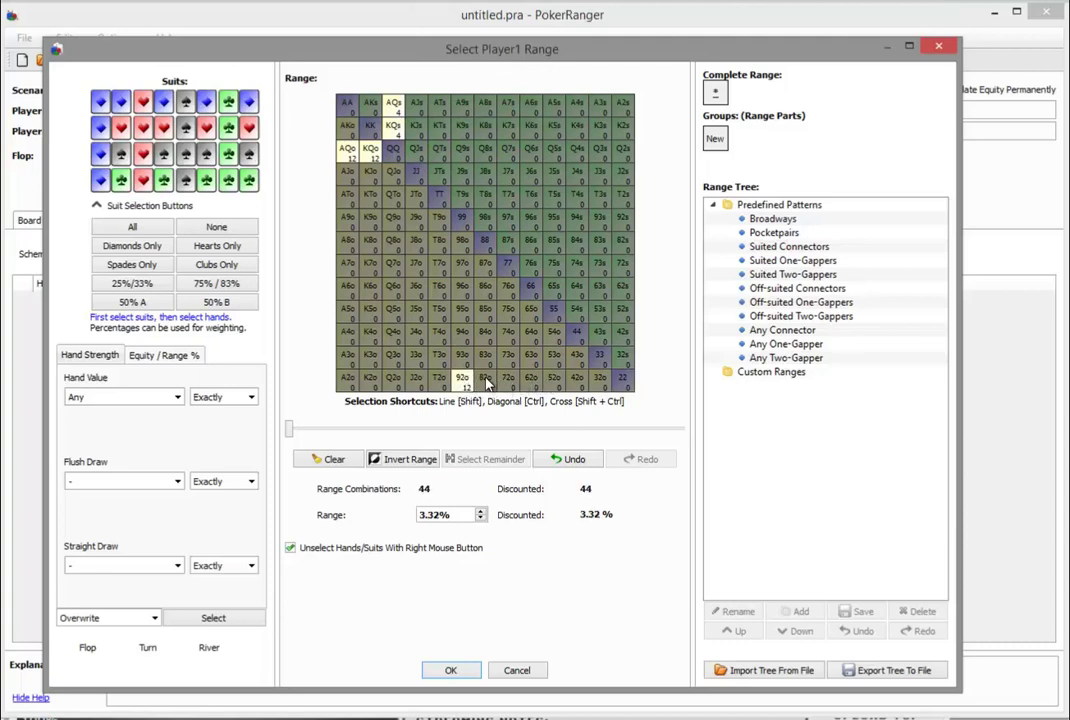
right_click(465, 381)
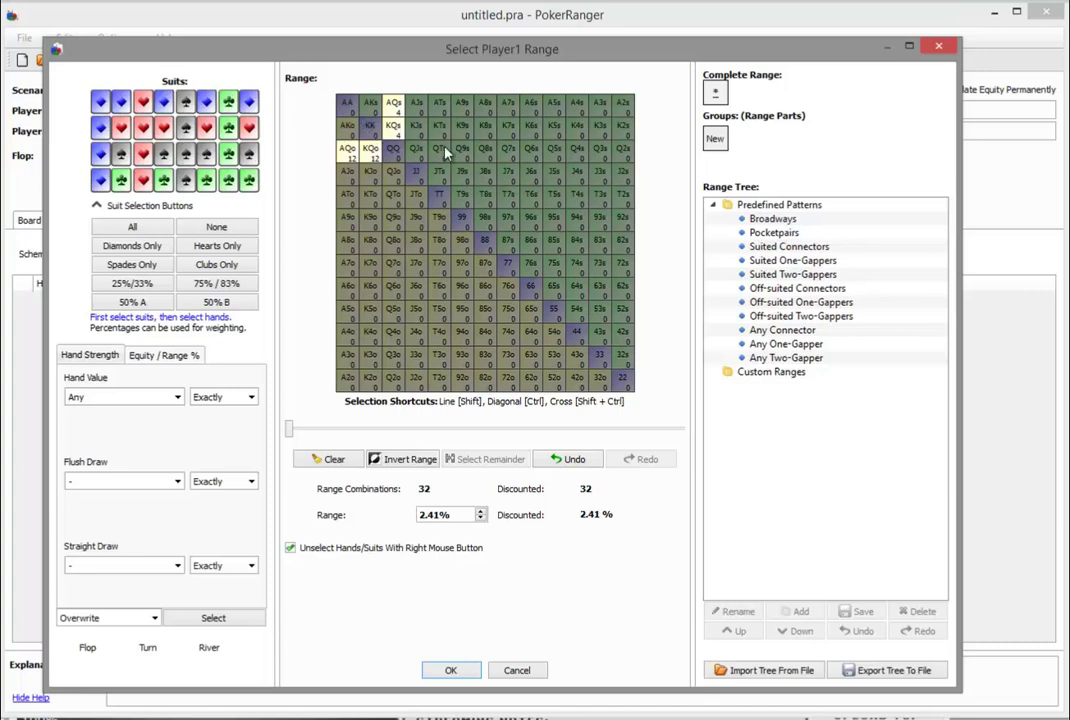
Add the suited jack hands QJs, KJs and AJs to Player 1's range
mouse_move(445, 150)
click(416, 155)
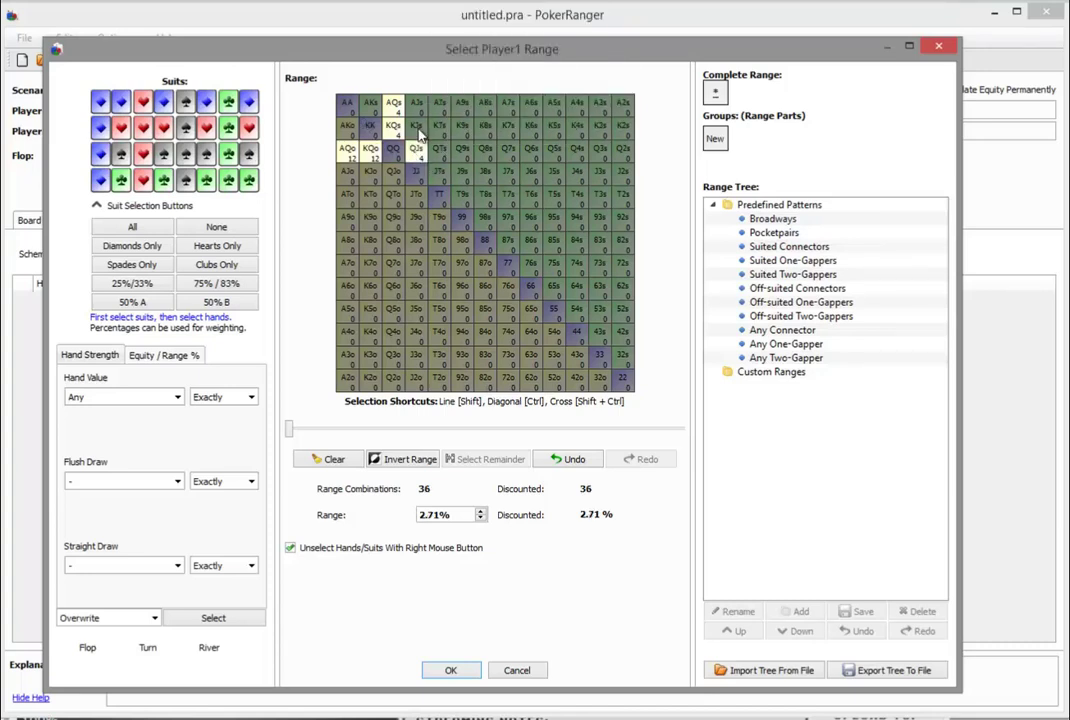
mouse_move(420, 135)
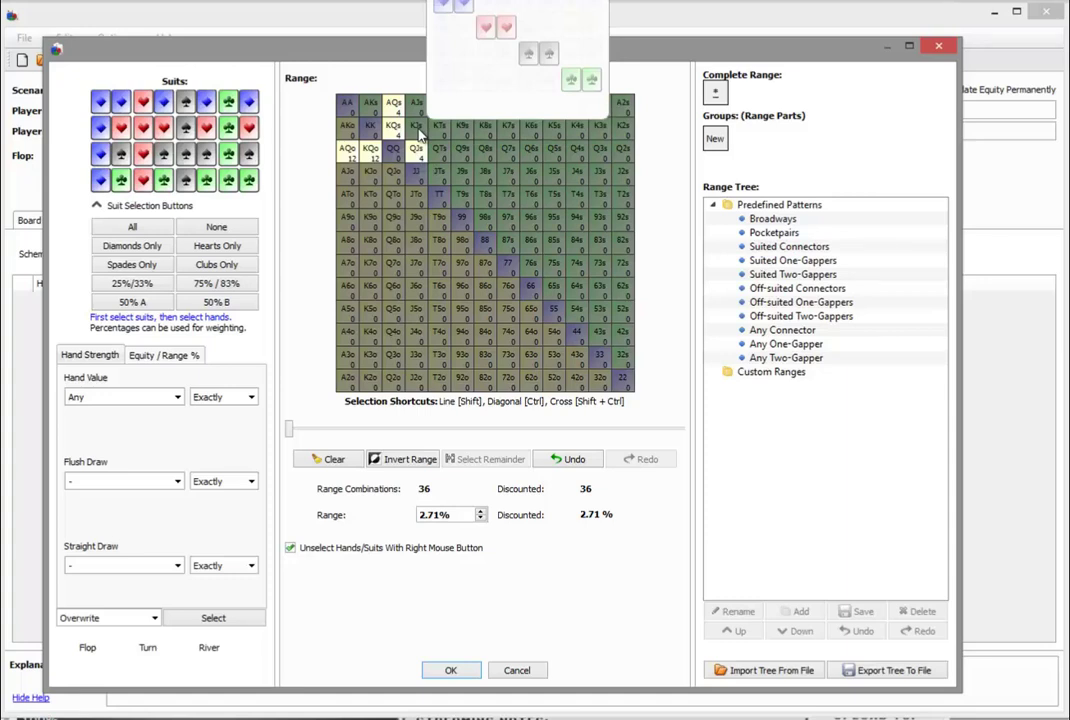
click(421, 135)
click(416, 104)
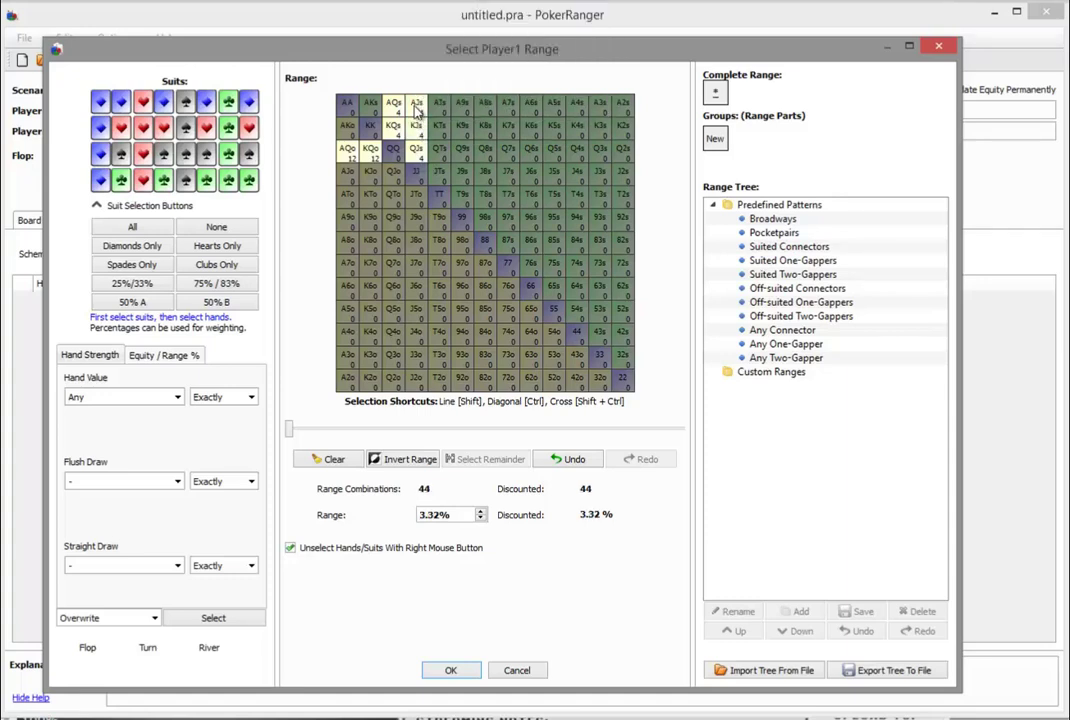
Add the offsuit jack hands AJo, KJo and QJo to Player 1's range
mouse_move(395, 200)
mouse_move(557, 180)
mouse_move(474, 203)
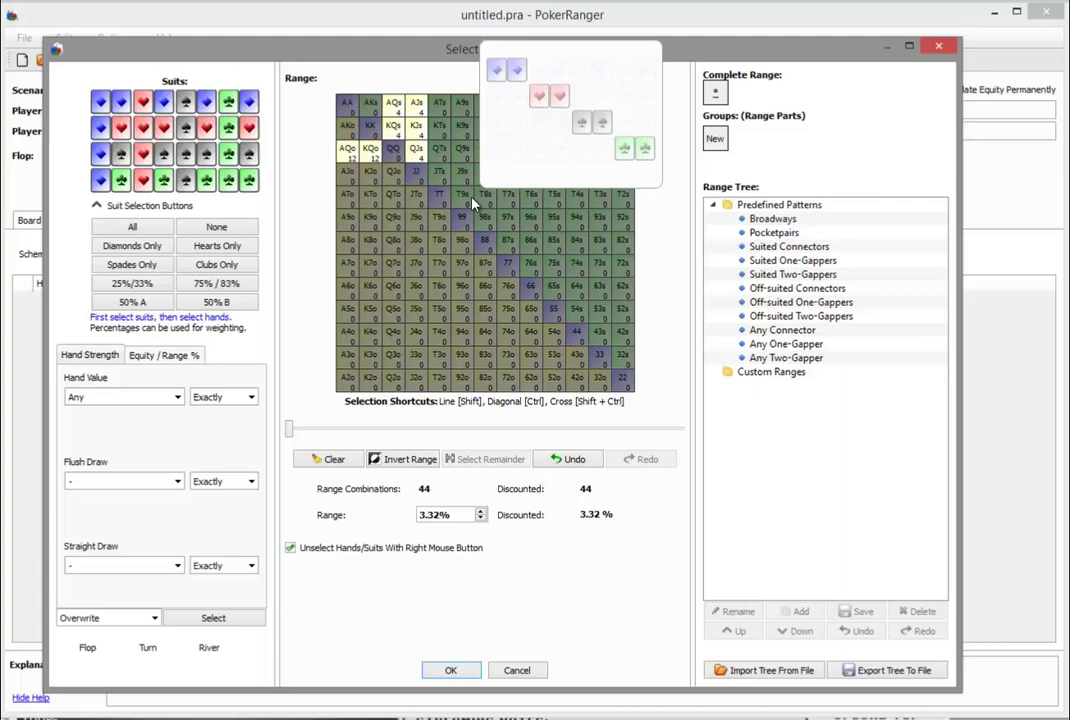
mouse_move(460, 174)
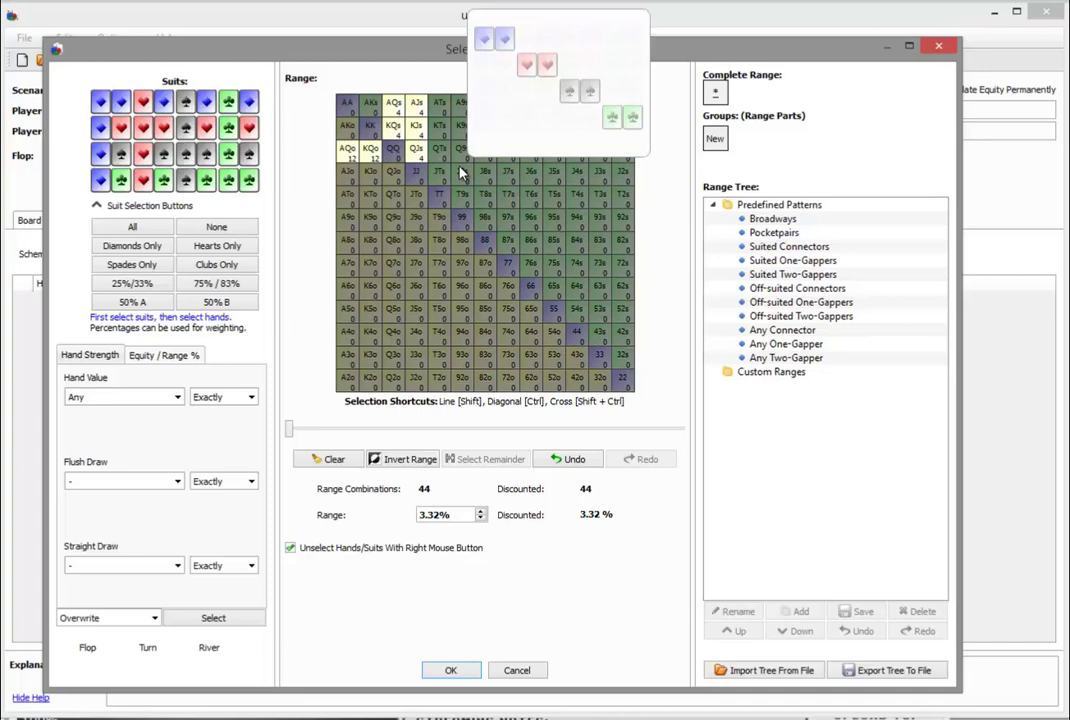
click(350, 182)
click(368, 177)
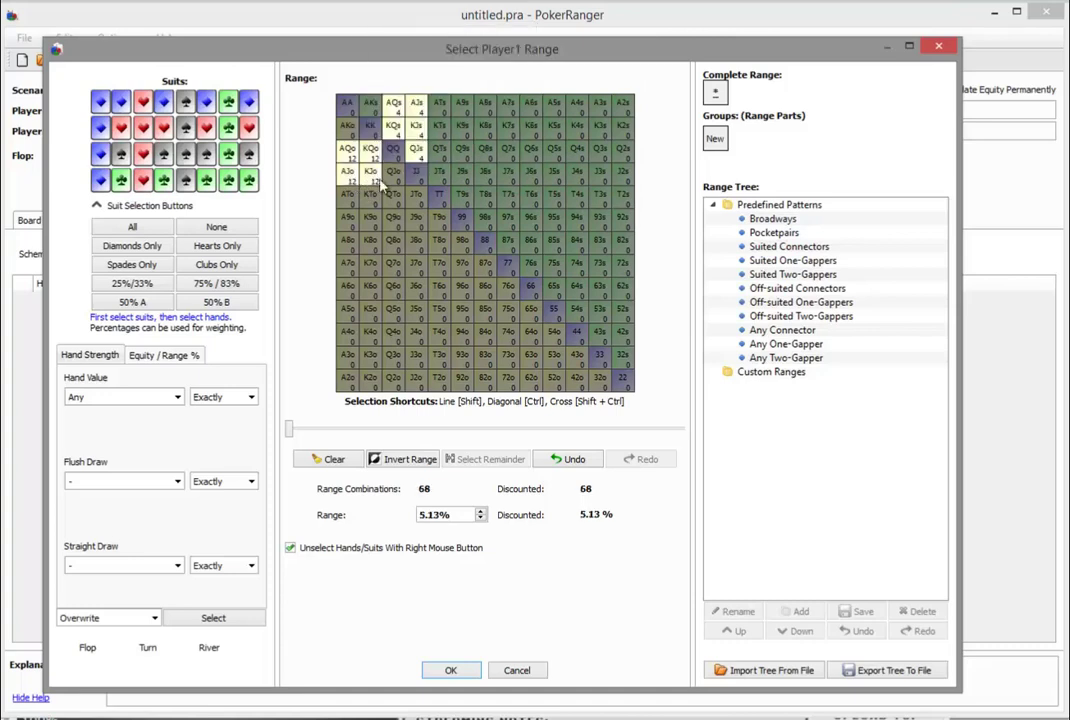
click(393, 177)
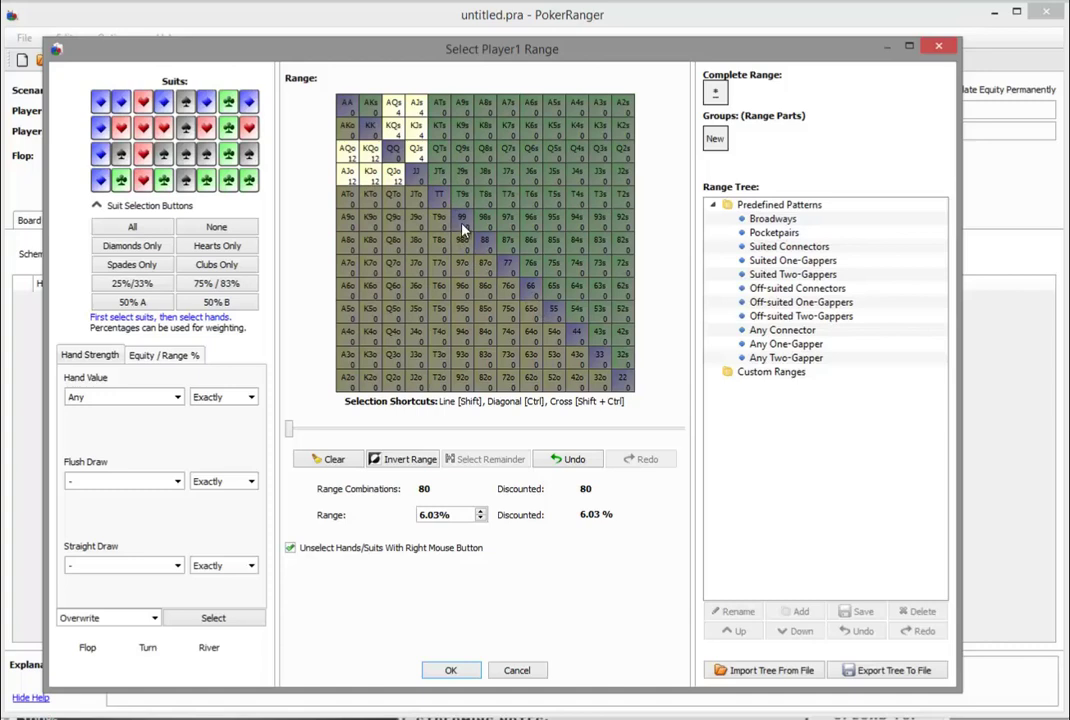
Extend Player 1's range with the suited hands QTs, Q9s, JTs and ATs, leaving J9s out
mouse_move(481, 252)
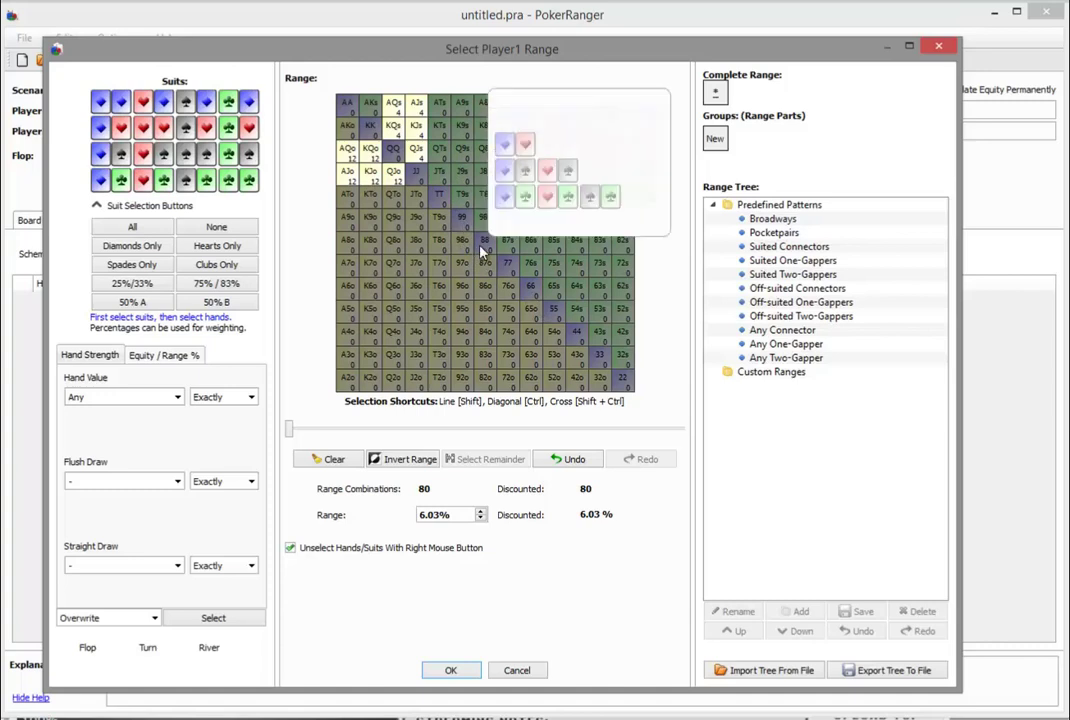
click(444, 149)
click(462, 152)
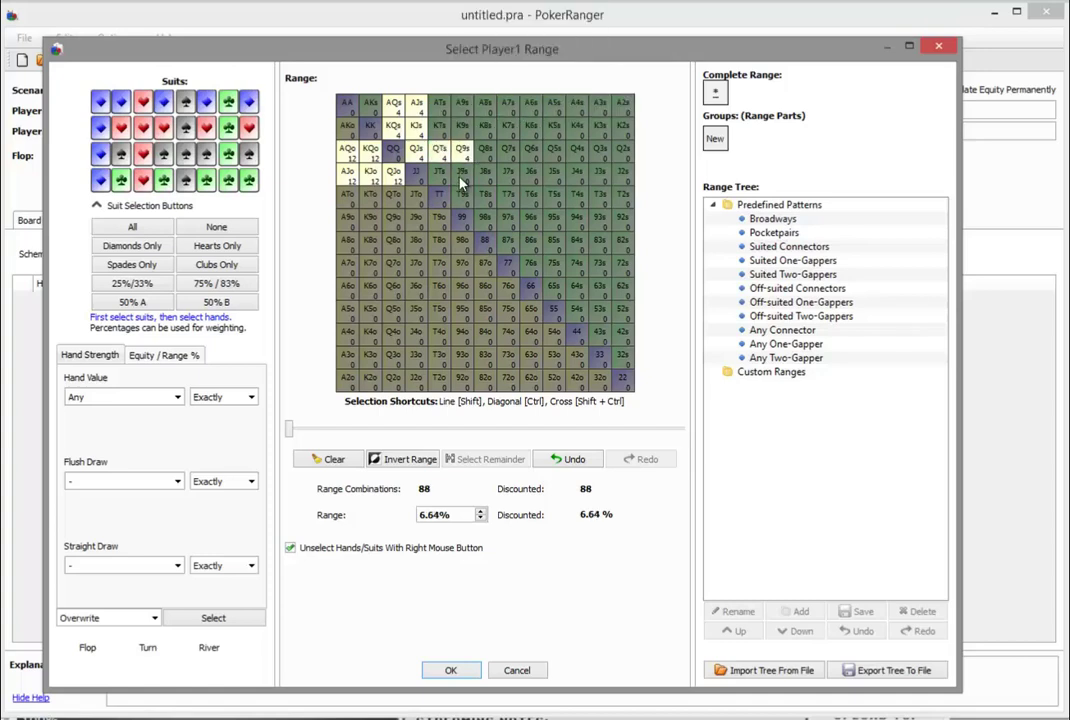
click(460, 177)
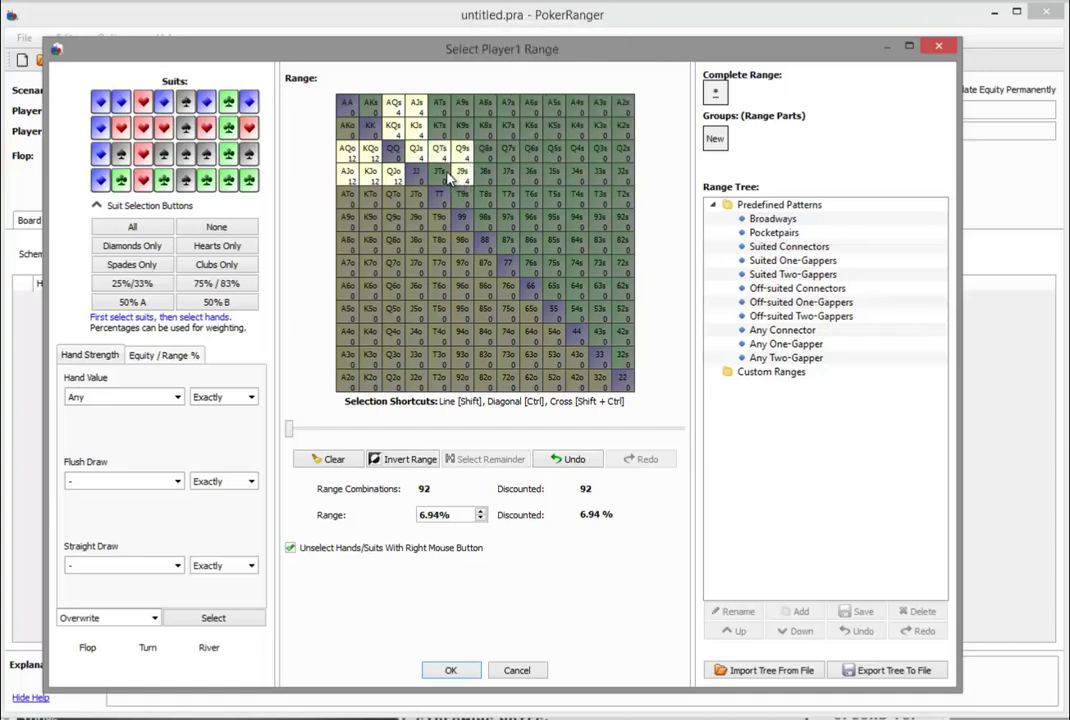
right_click(456, 179)
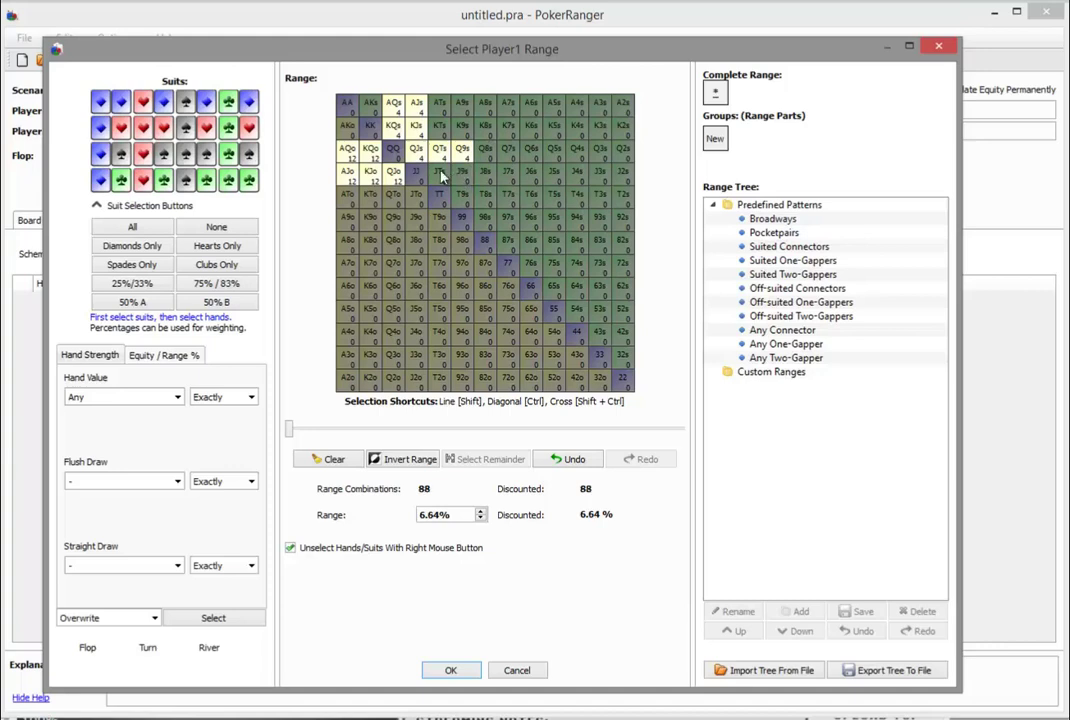
click(442, 175)
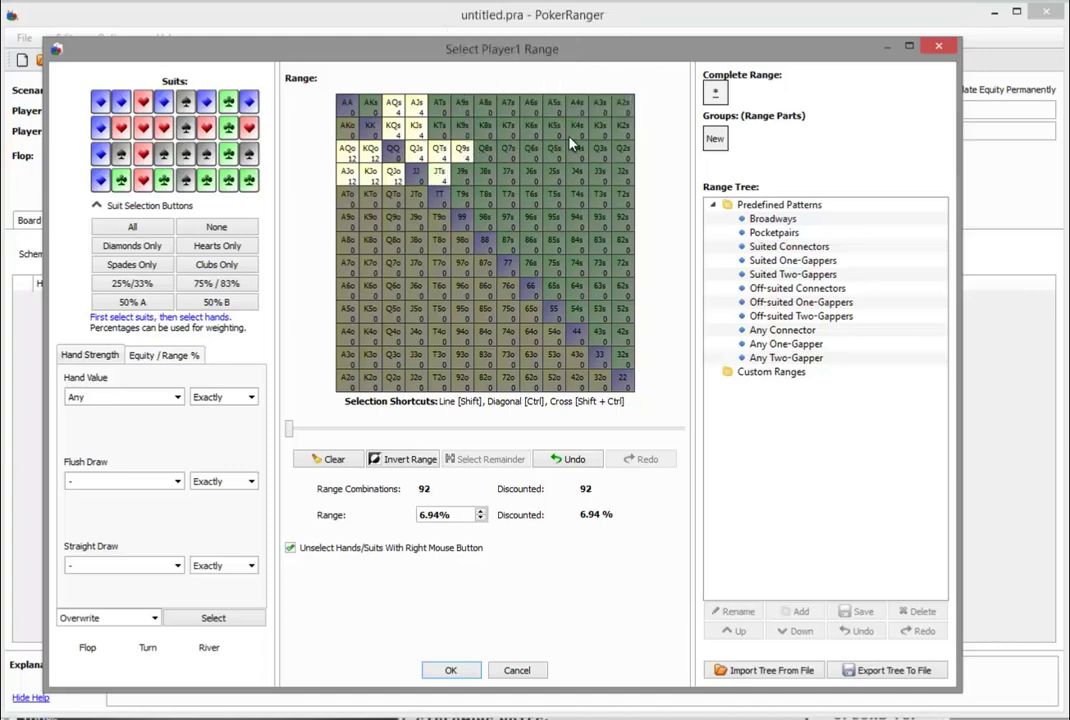
click(445, 131)
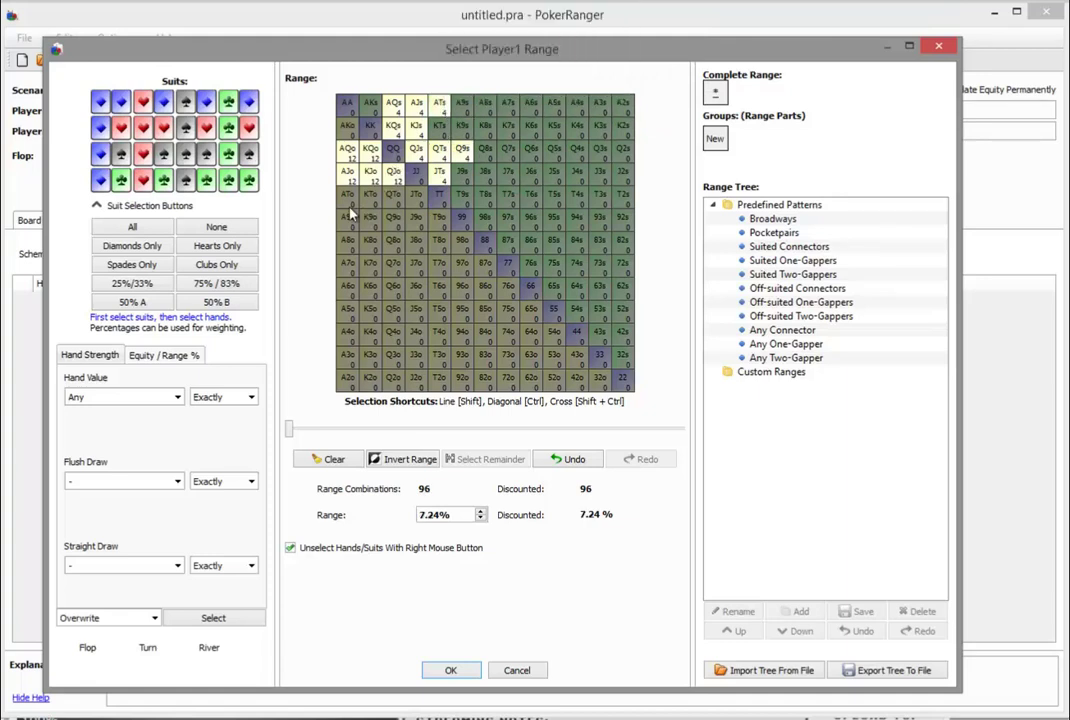
Add the pocket pairs 99, 88 and TT to Player 1's range
click(465, 224)
click(487, 252)
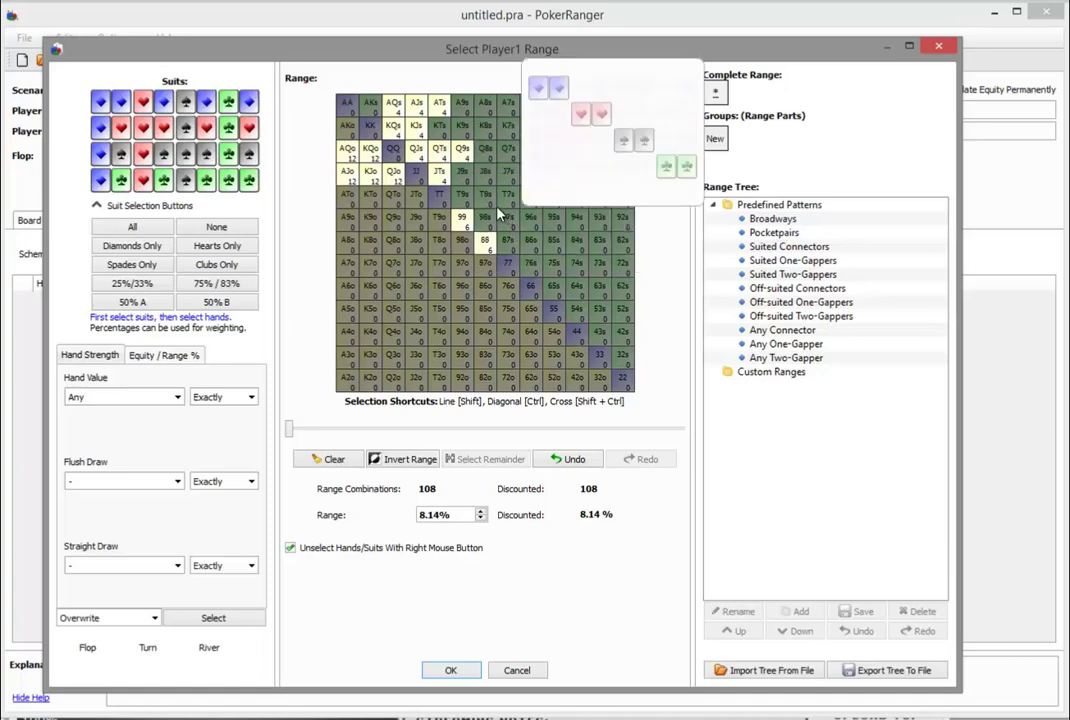
mouse_move(489, 208)
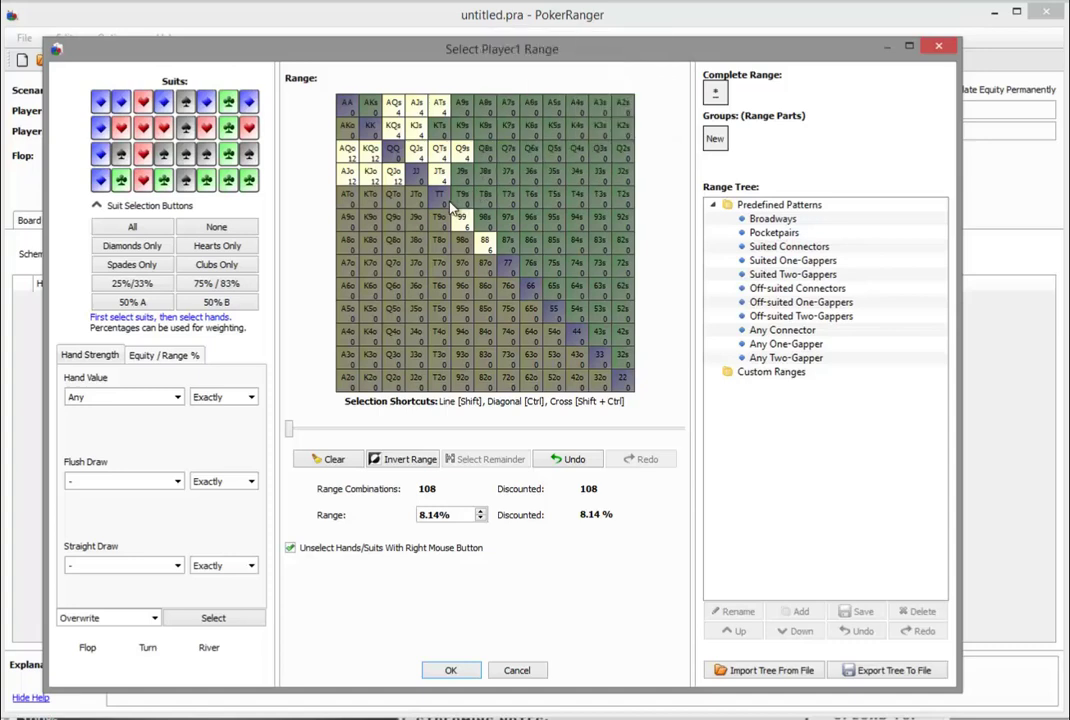
click(474, 194)
Add the suited connectors T9s, 98s, 87s and 76s to Player 1's range
mouse_move(479, 202)
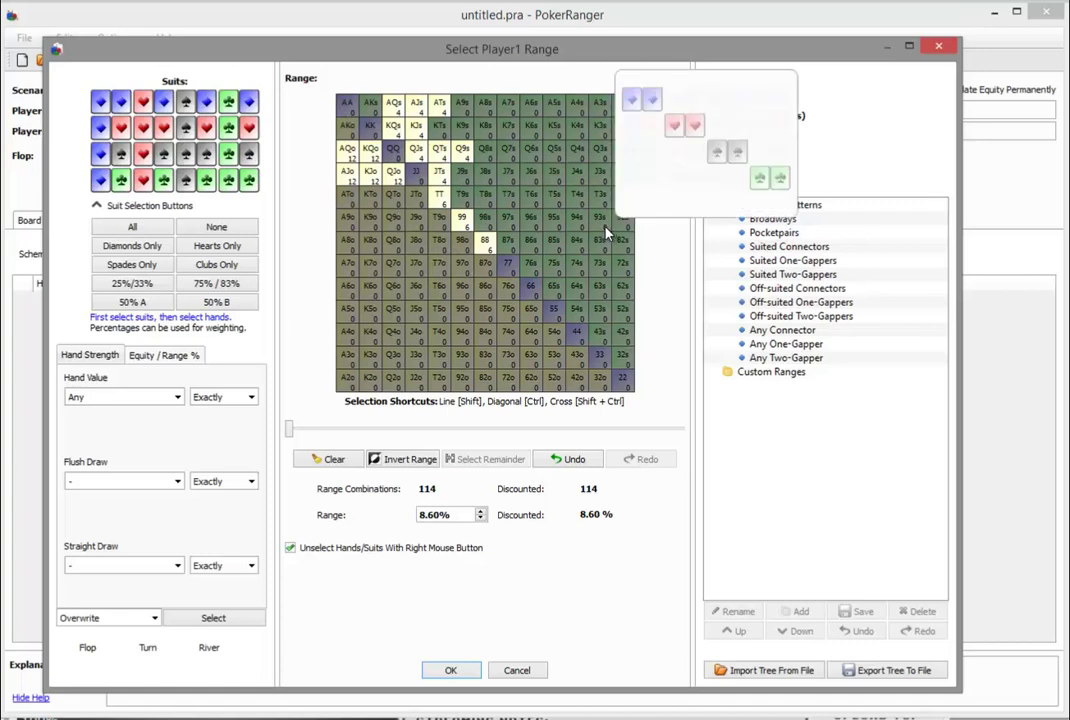
mouse_move(580, 243)
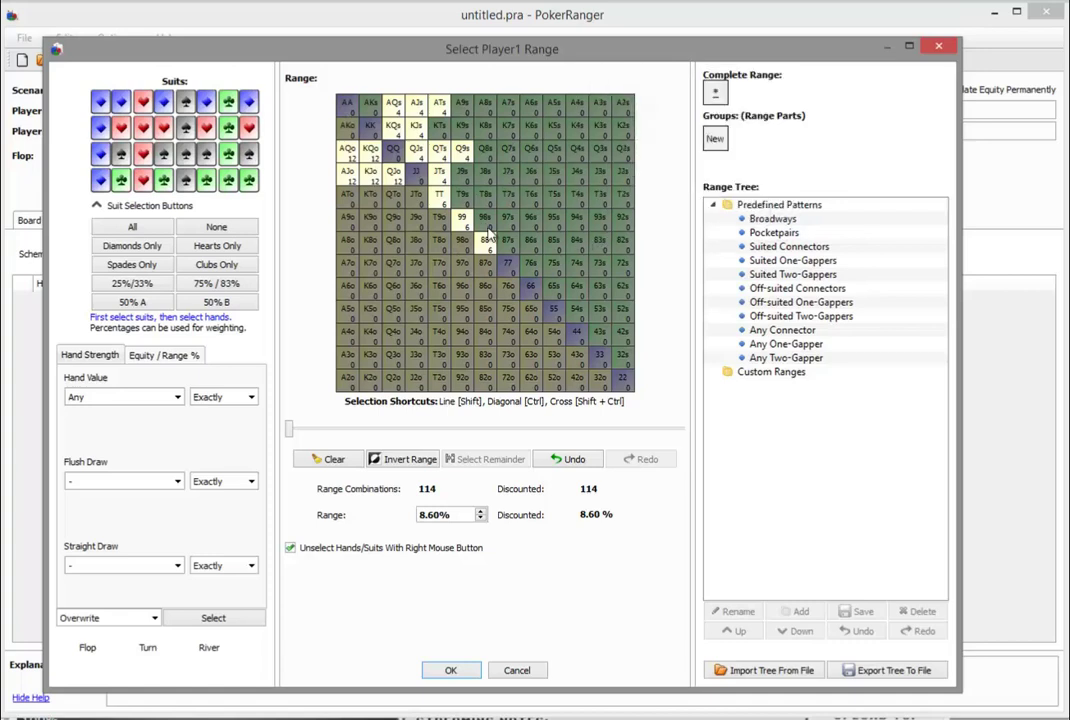
click(462, 196)
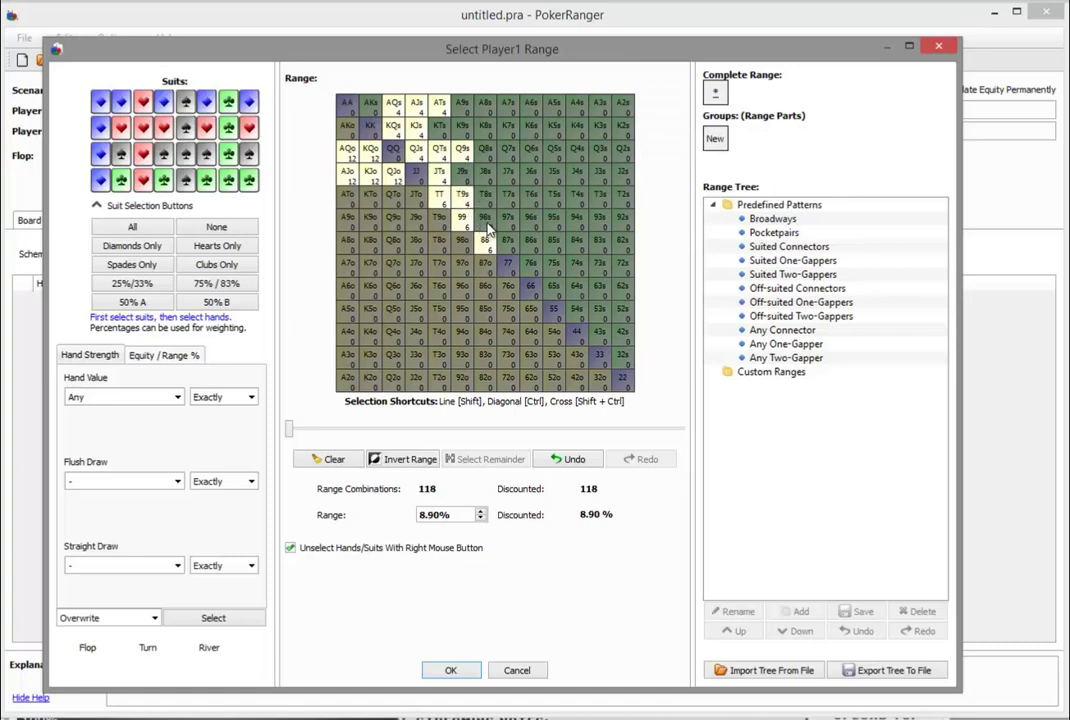
click(486, 222)
click(510, 246)
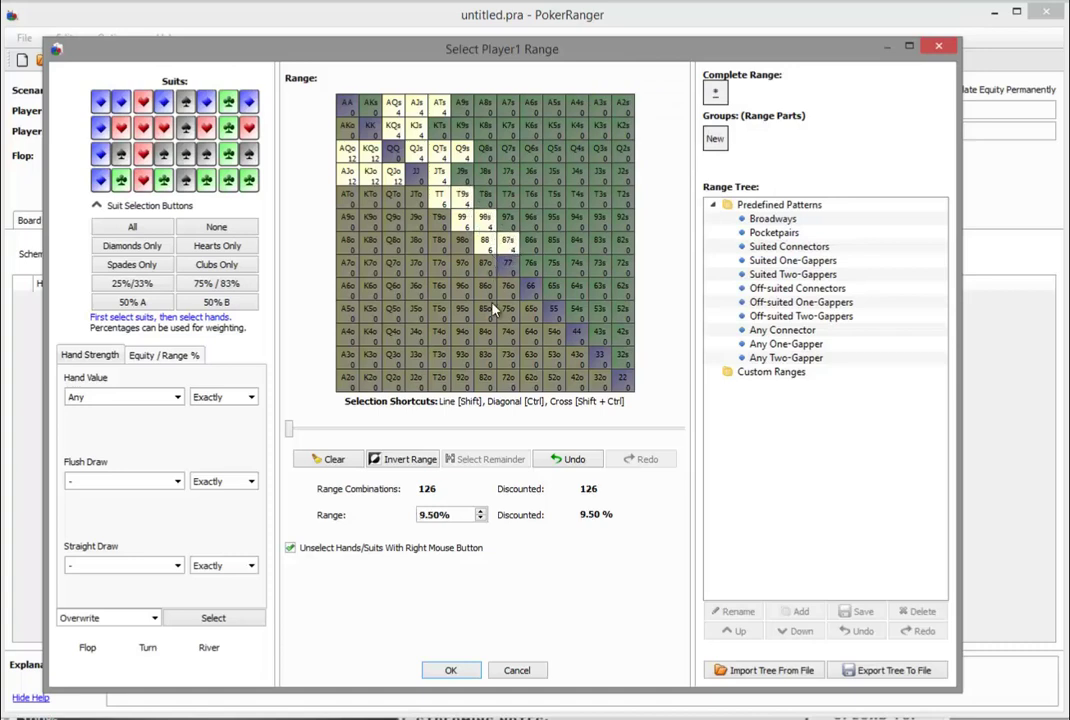
click(536, 271)
Add ATo to Player 1's range and apply the finished range
mouse_move(558, 176)
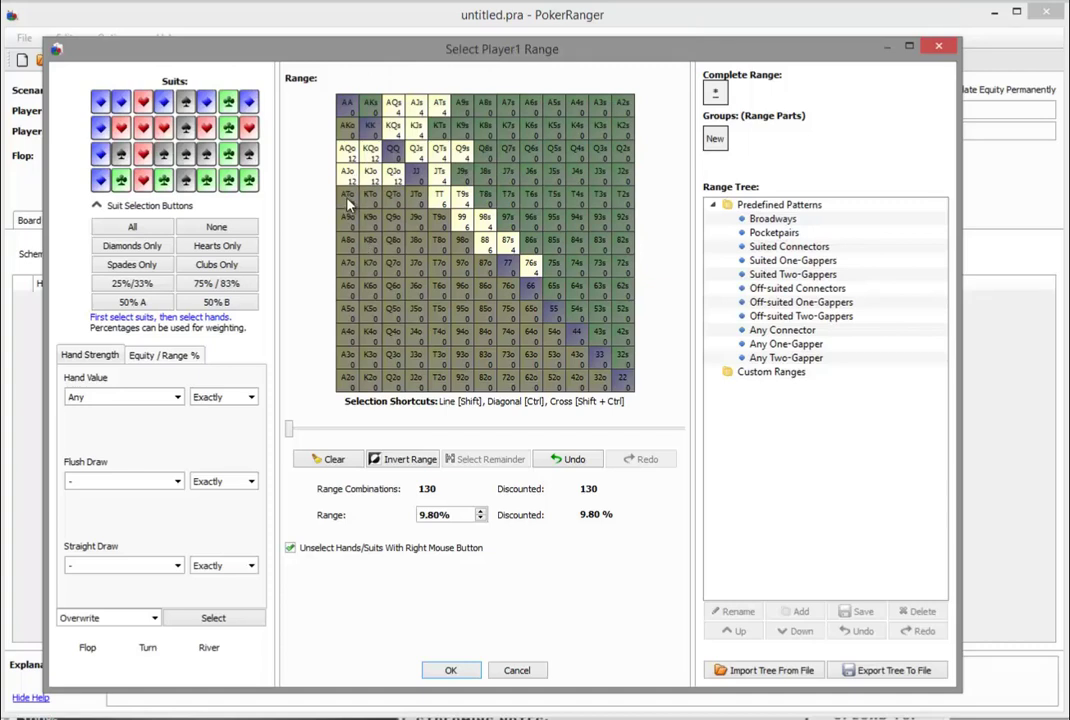
mouse_move(349, 204)
mouse_move(444, 170)
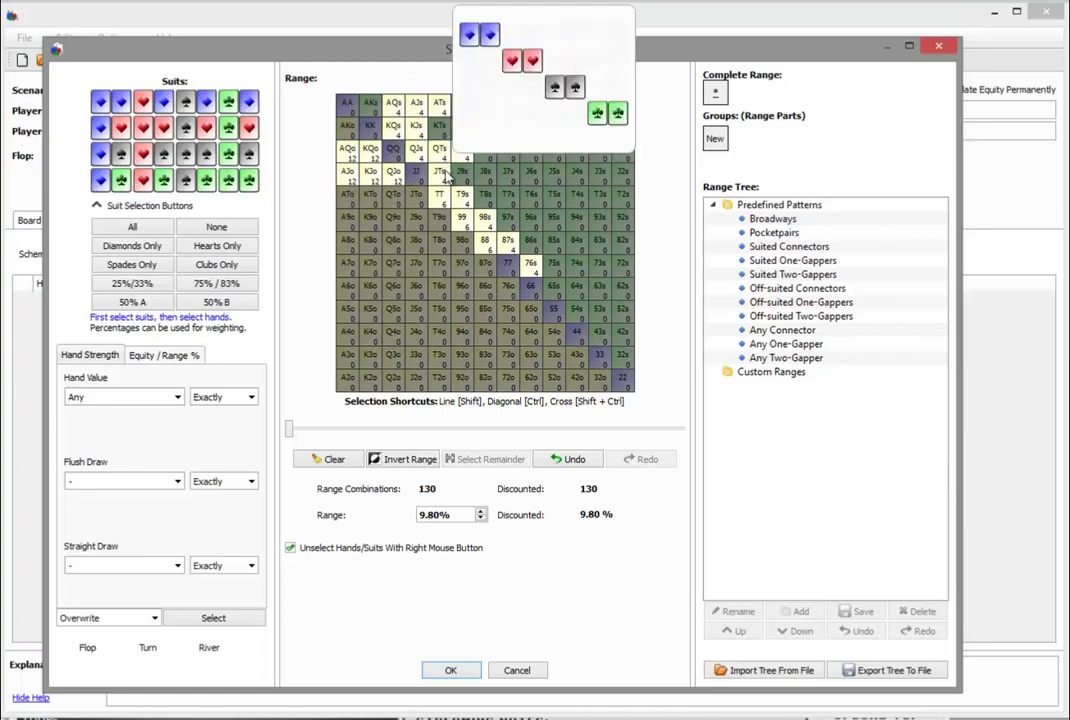
mouse_move(515, 281)
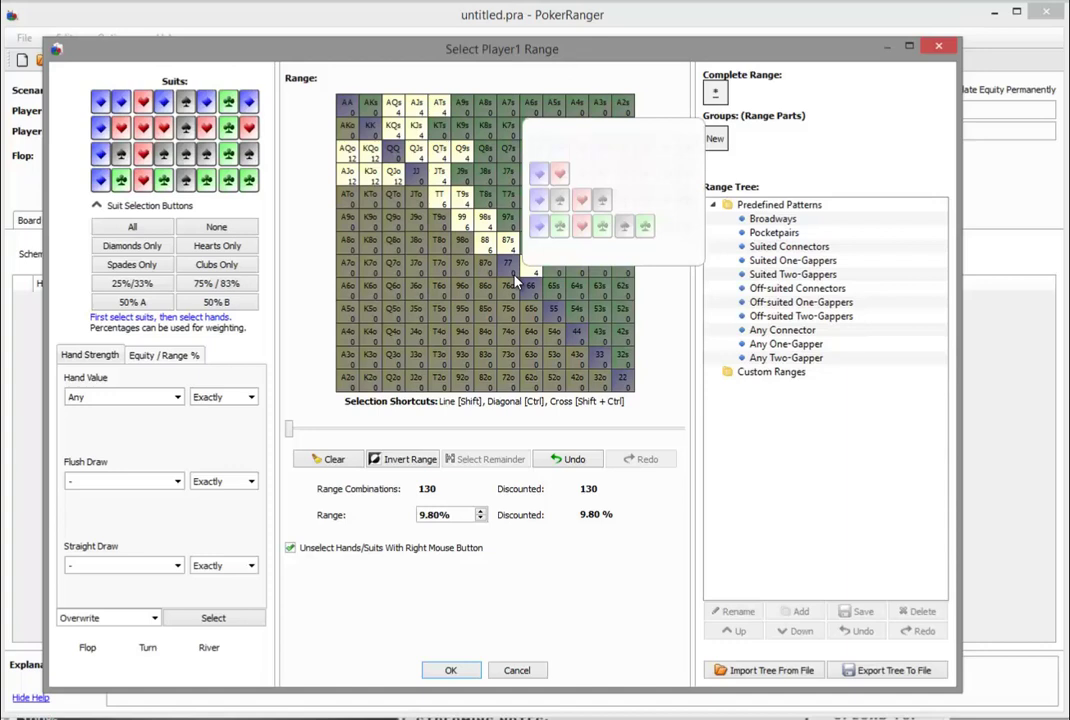
click(348, 199)
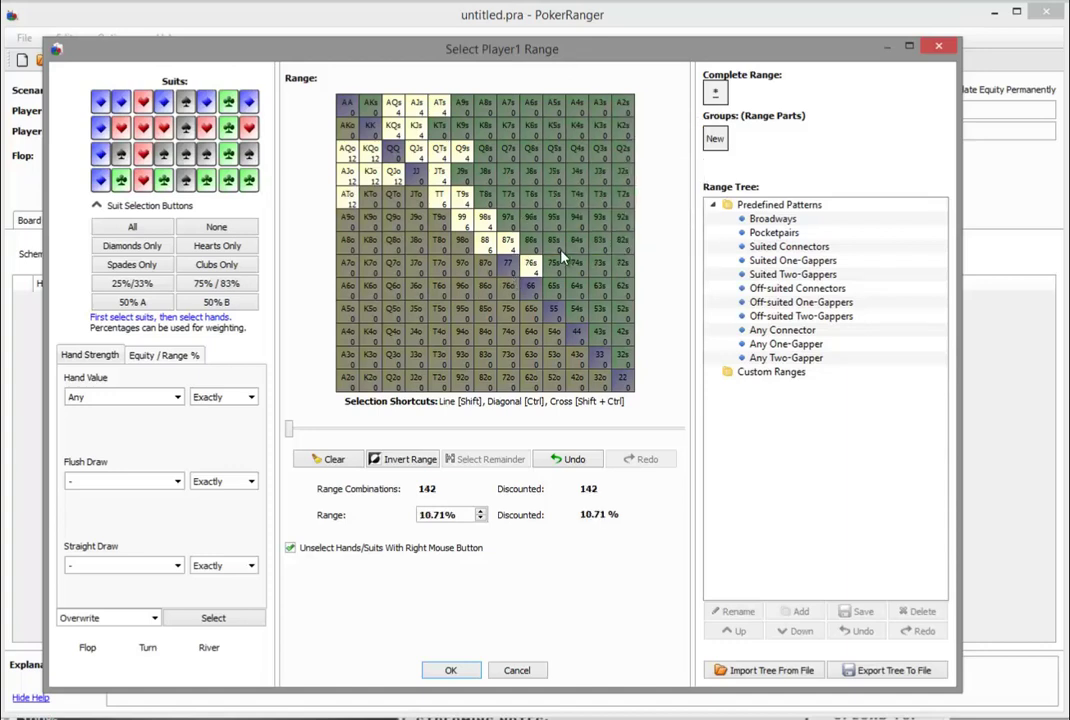
mouse_move(562, 257)
mouse_move(348, 199)
click(451, 671)
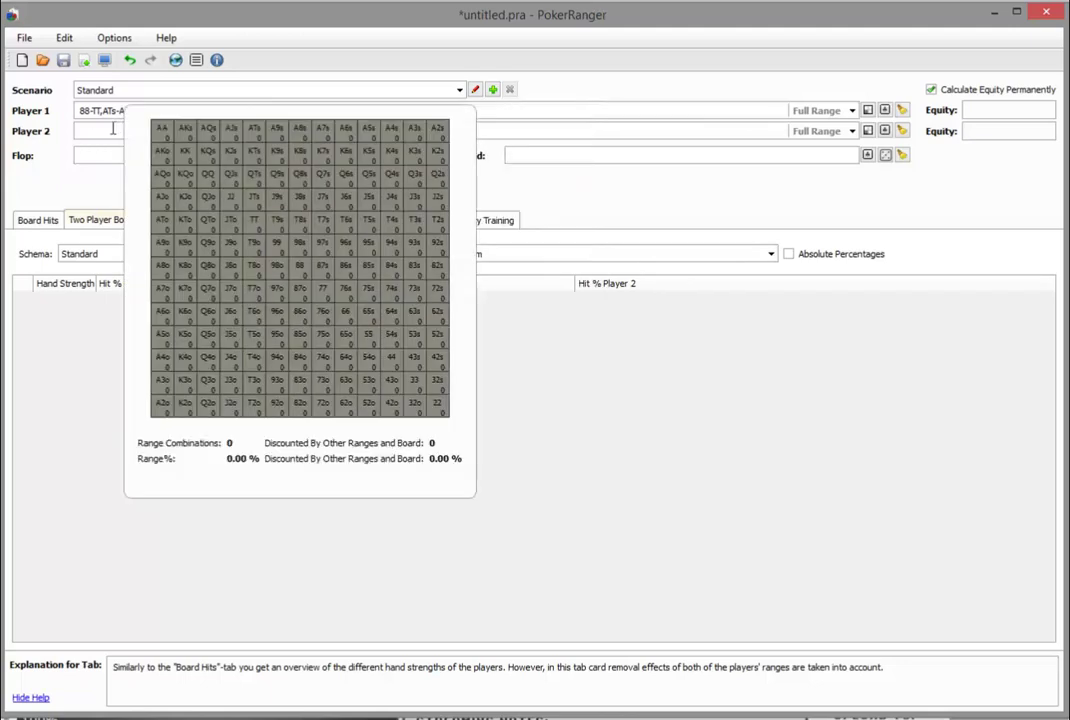
Start Player 2's range with AA, all suited aces from AKs to A2s, and the offsuit aces AKo through A6o
click(868, 130)
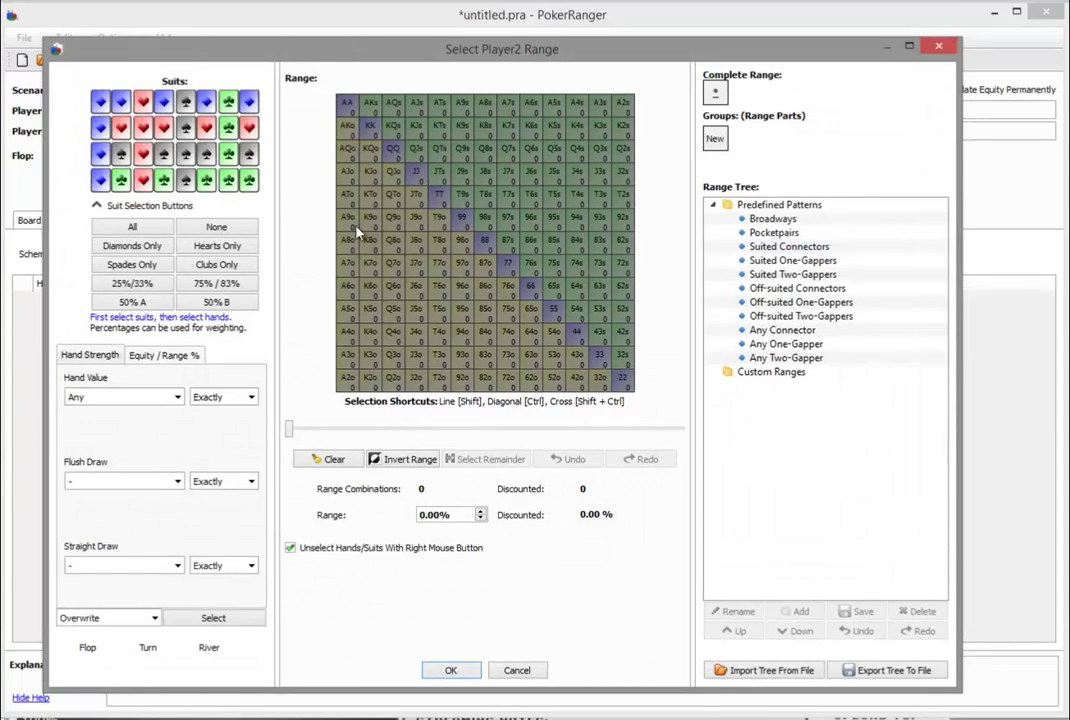
click(346, 105)
shift+click(461, 105)
click(622, 105)
drag(622, 106, 404, 100)
drag(346, 122, 349, 333)
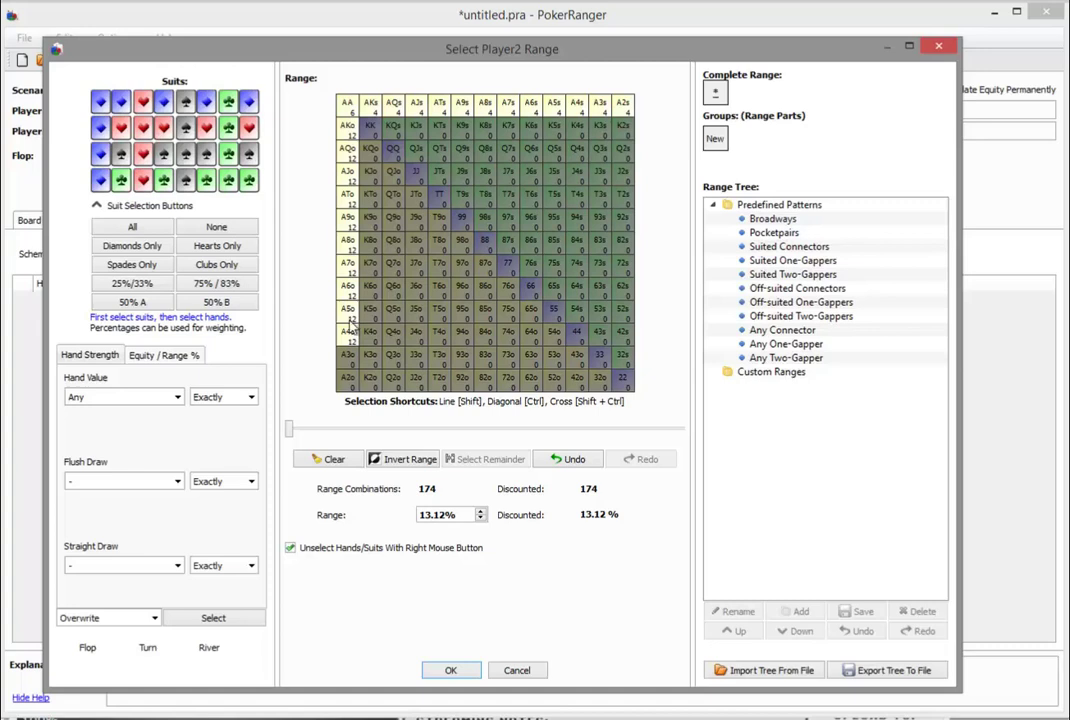
right_click(349, 330)
right_click(350, 311)
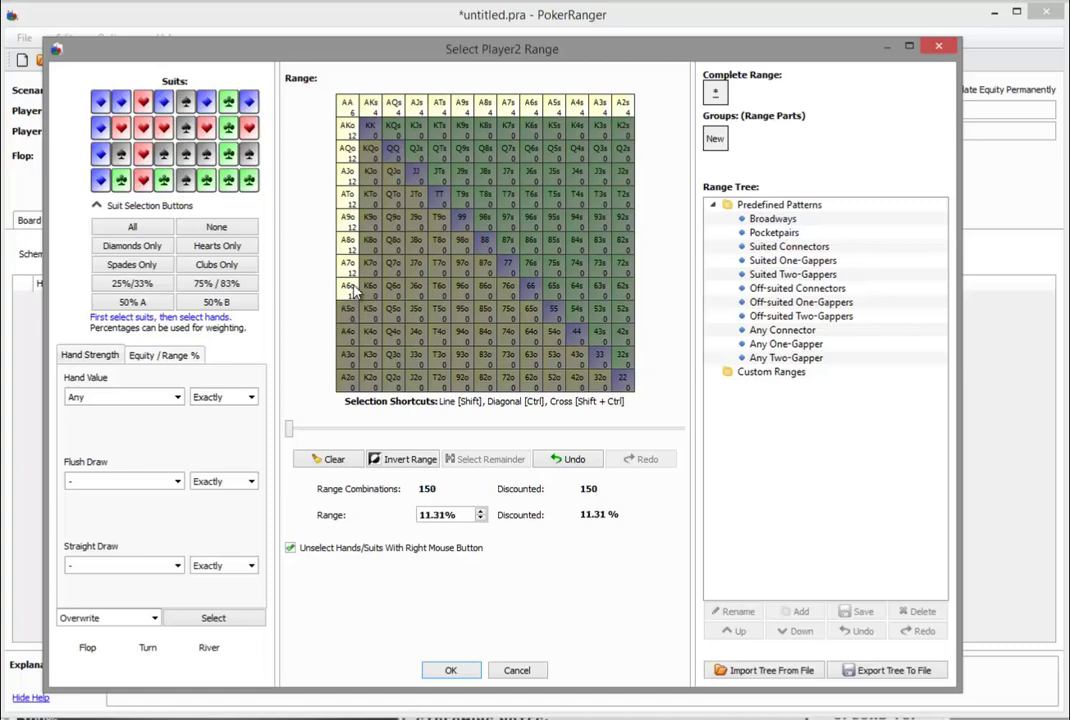
Add the pocket pairs KK, QQ, JJ, TT and 99 to Player 2's range
click(370, 128)
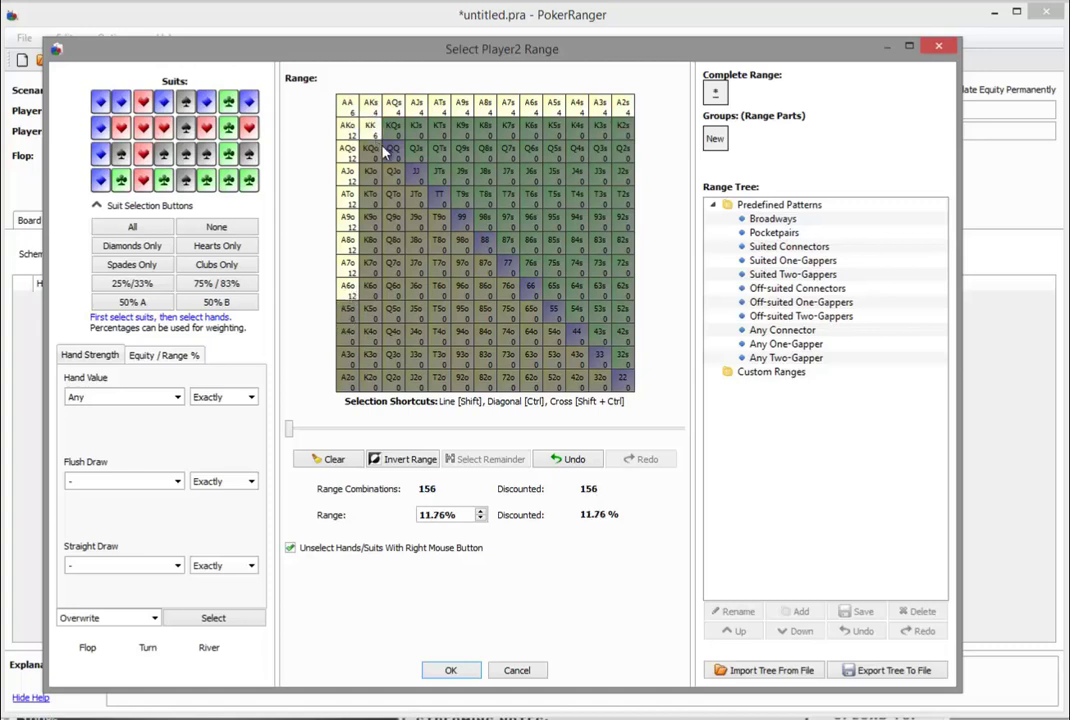
click(390, 150)
click(416, 173)
click(439, 196)
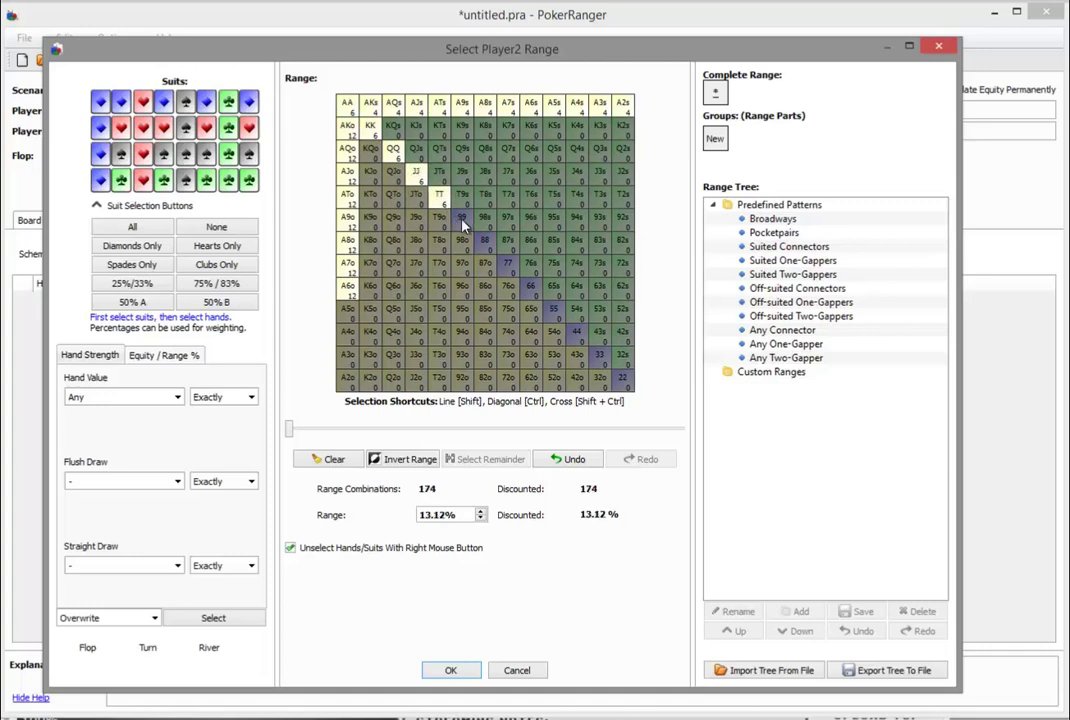
click(462, 222)
Add the offsuit broadway hands KQo, KJo and QJo to Player 2's range
click(371, 152)
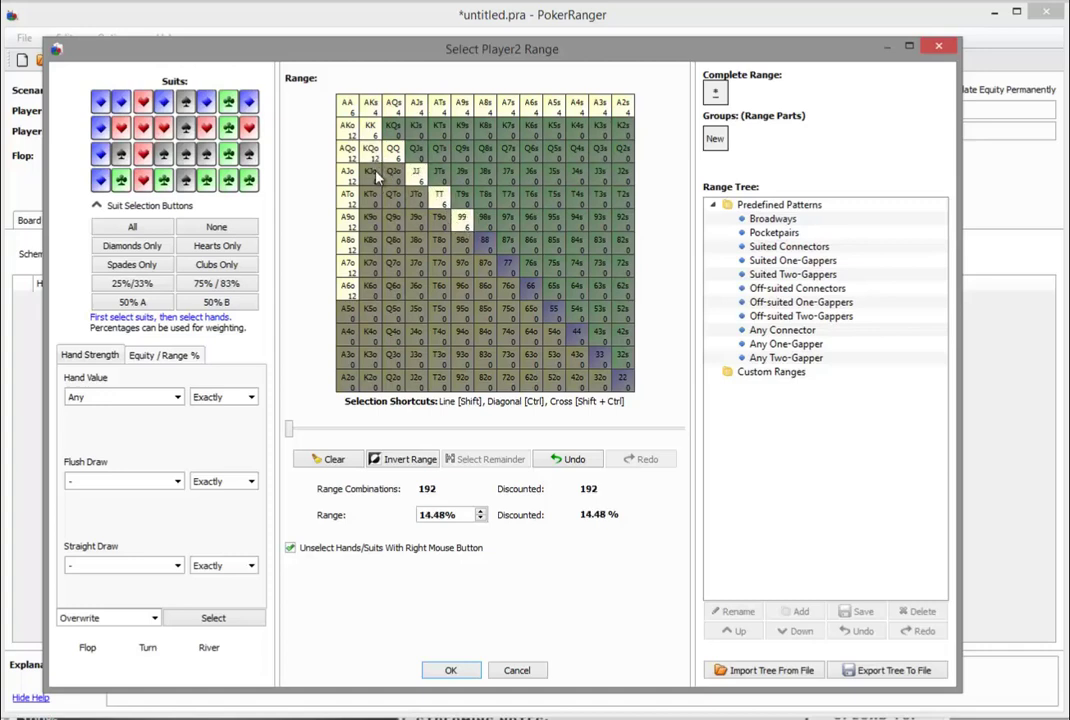
click(370, 173)
click(393, 173)
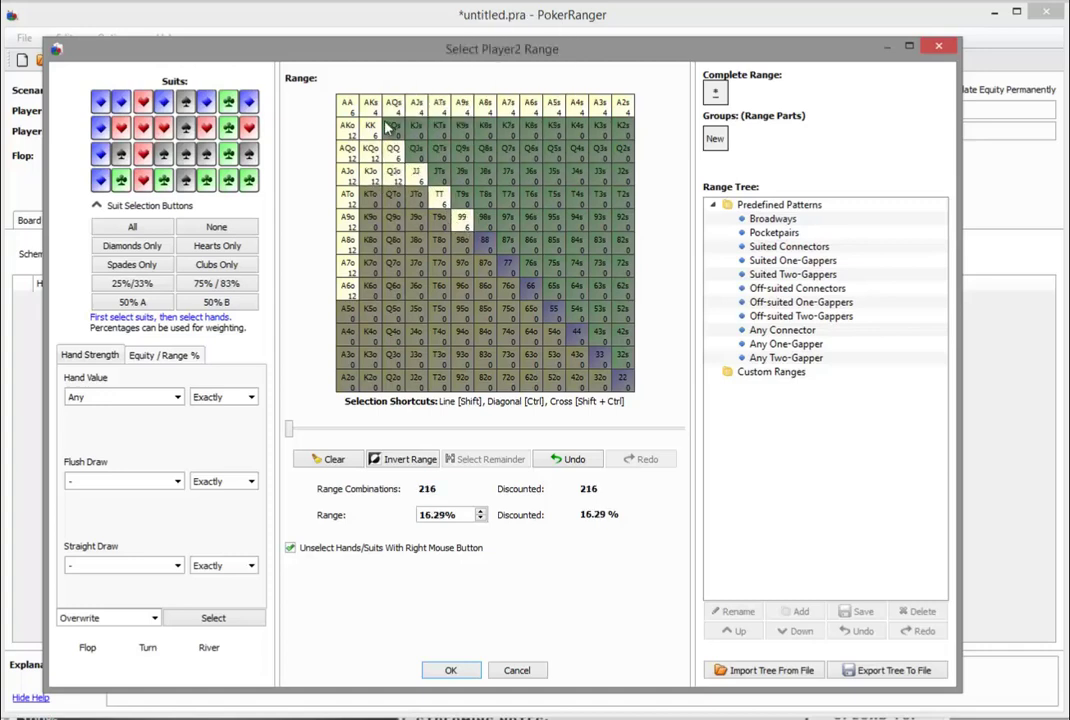
Add the suited broadways KQs, KJs, KTs, QJs, QTs and JTs plus the offsuit hands KTo and QTo to Player 2's range
click(392, 126)
click(416, 126)
click(439, 126)
click(439, 149)
click(420, 150)
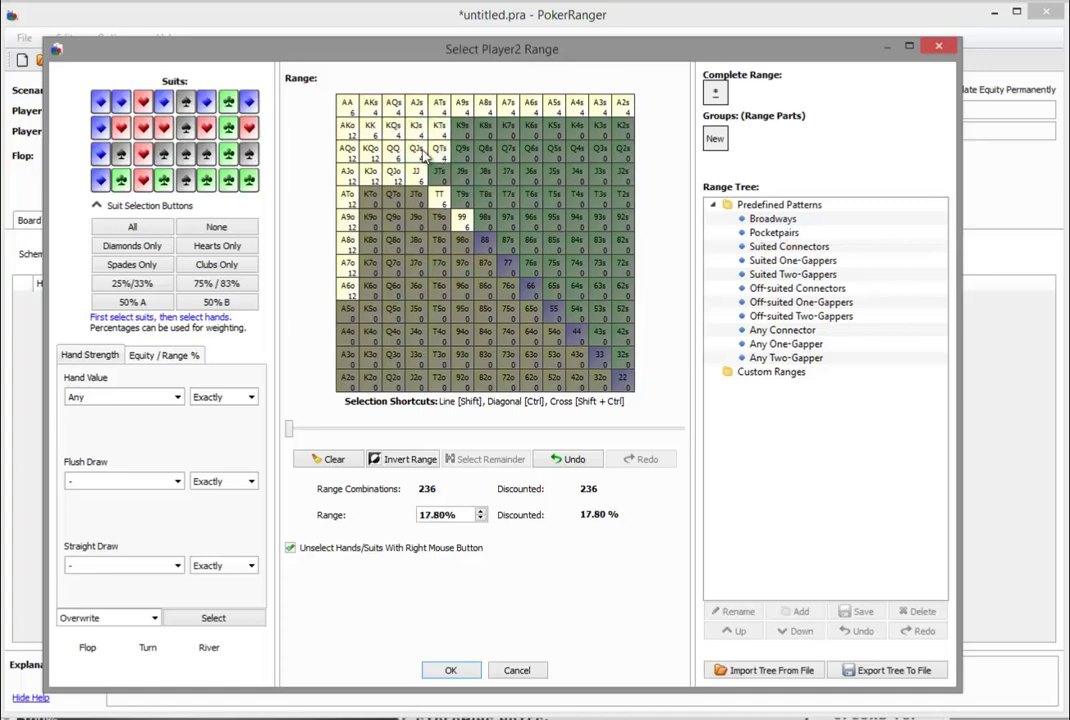
mouse_move(440, 178)
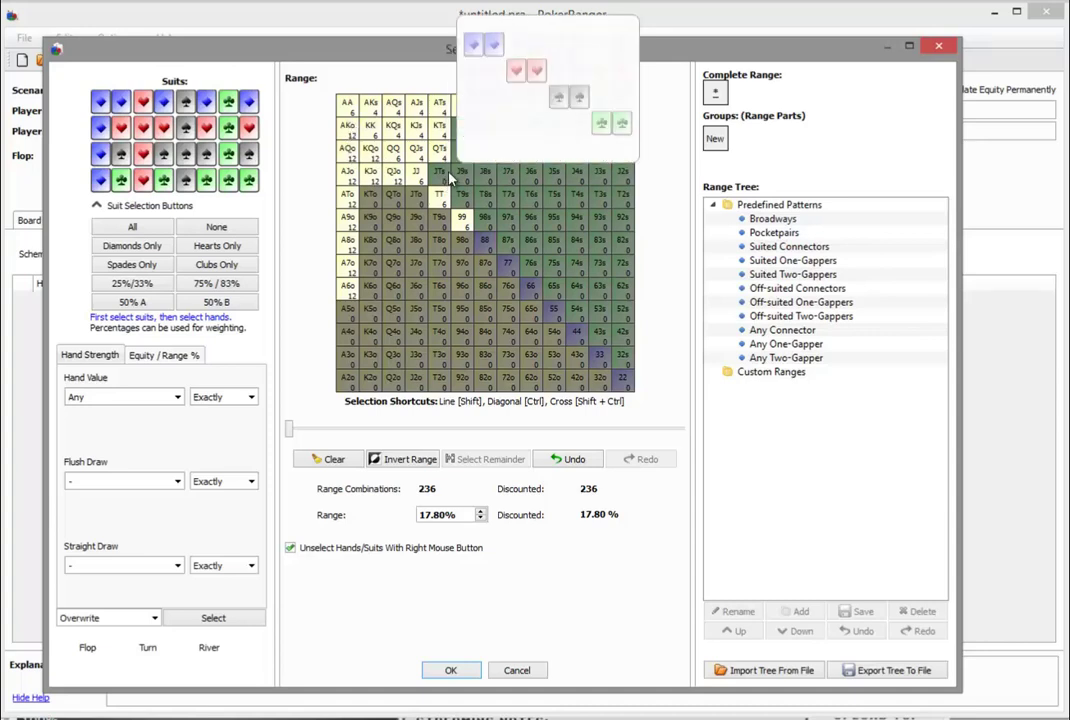
click(461, 102)
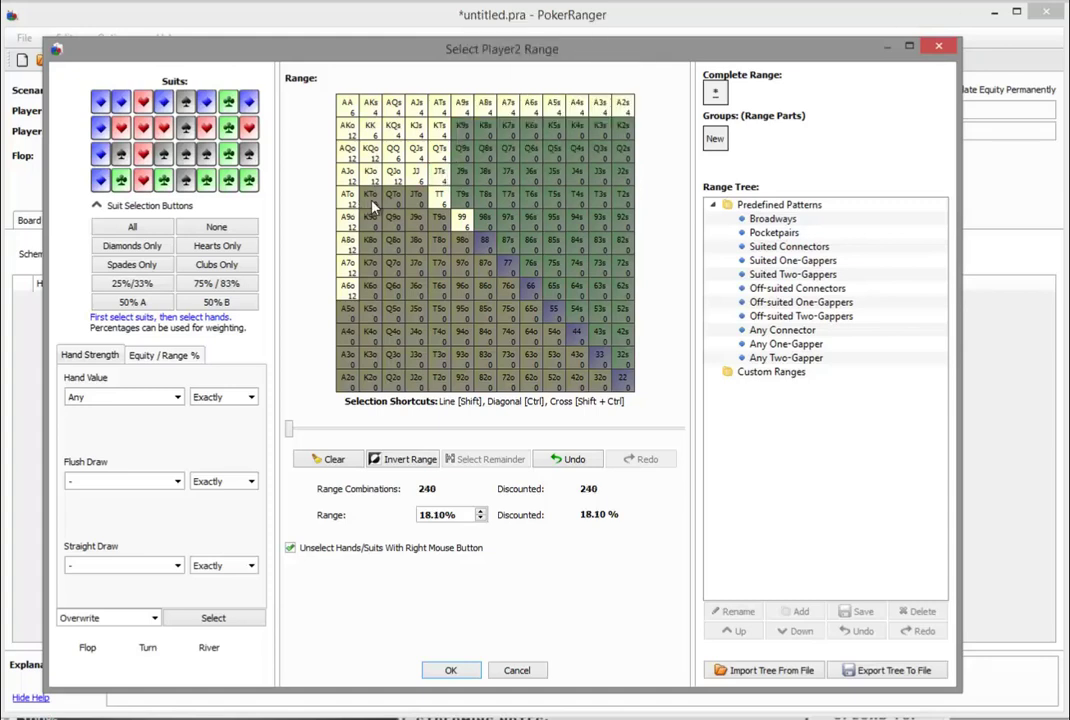
click(376, 205)
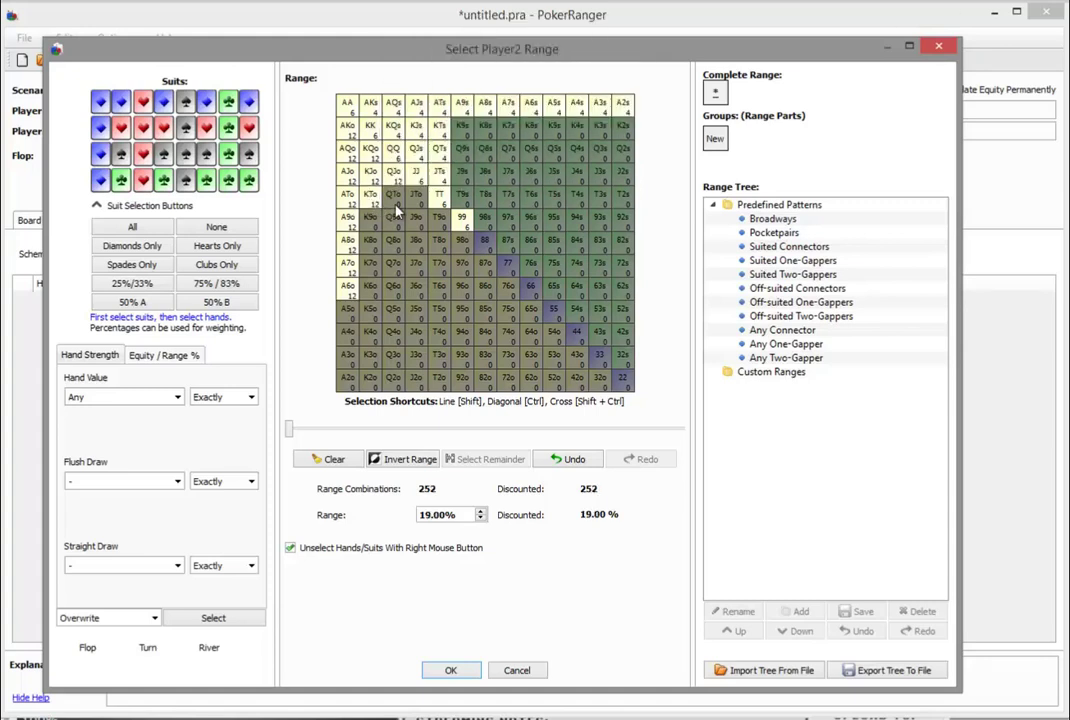
click(395, 201)
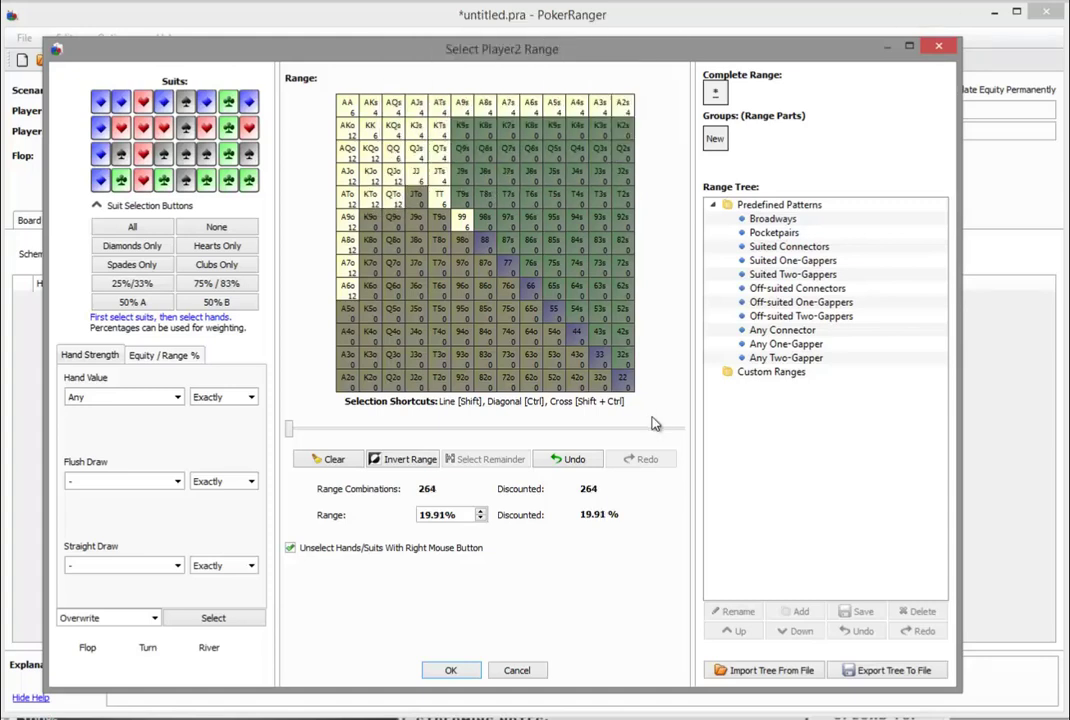
Remove the offsuit aces A9o through A6o from Player 2's range
mouse_move(622, 387)
right_click(347, 266)
right_click(347, 243)
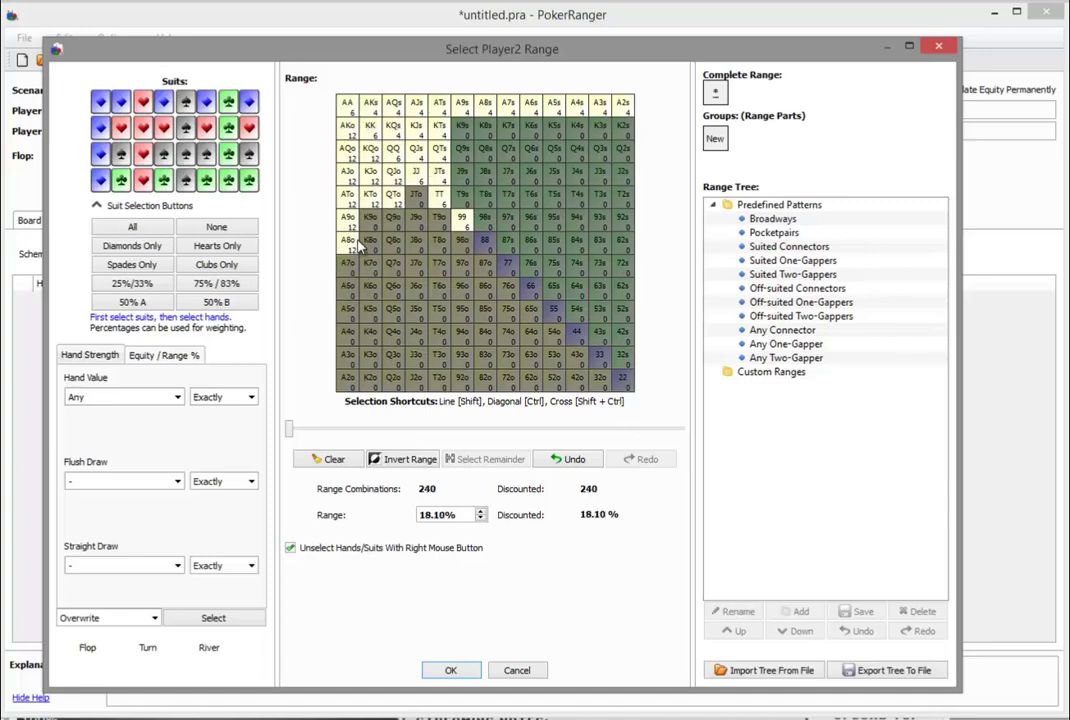
right_click(347, 220)
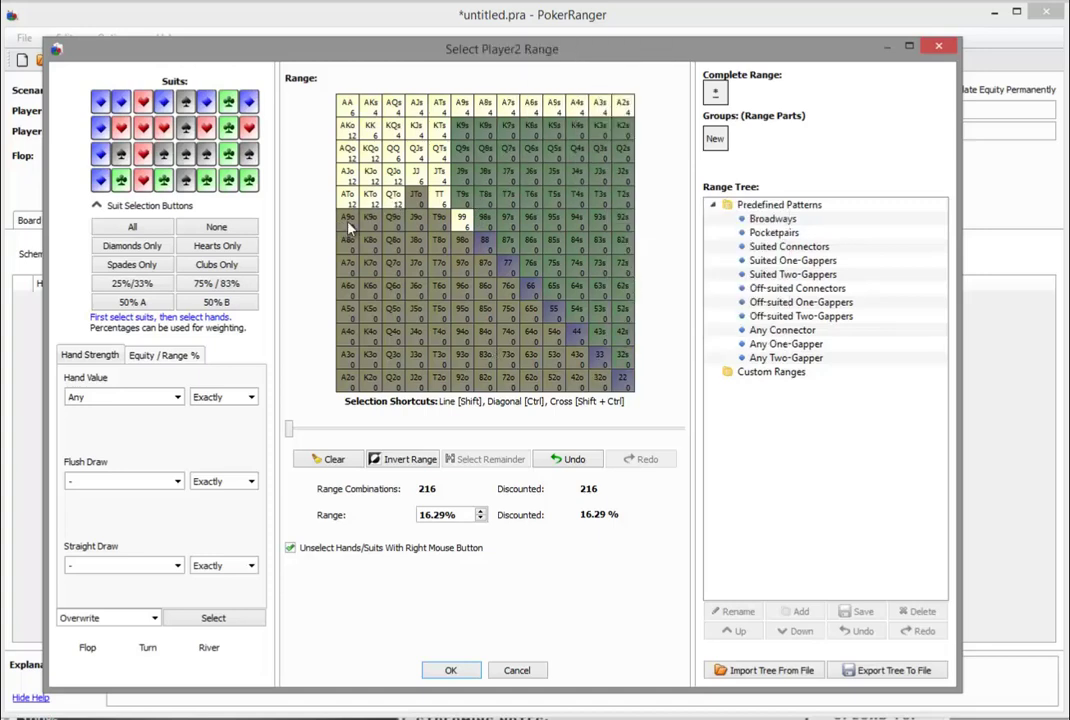
Add the offsuit aces A9o through A3o to Player 2's range, and add and remove the pocket pairs 22 and 33
drag(341, 221, 338, 380)
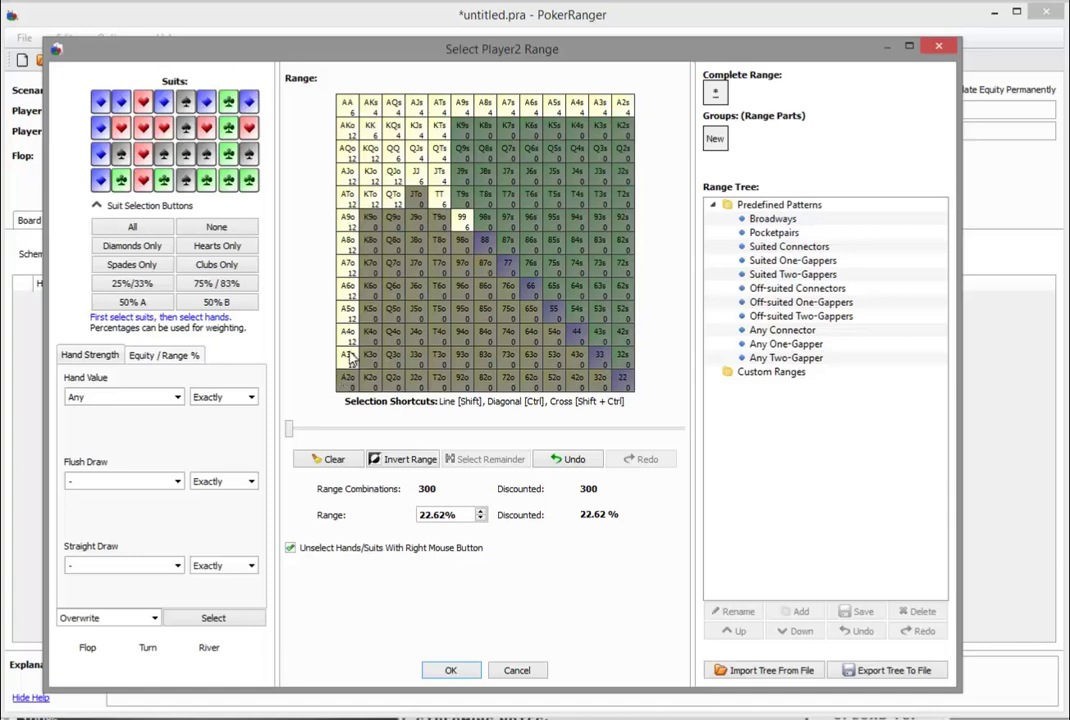
click(622, 378)
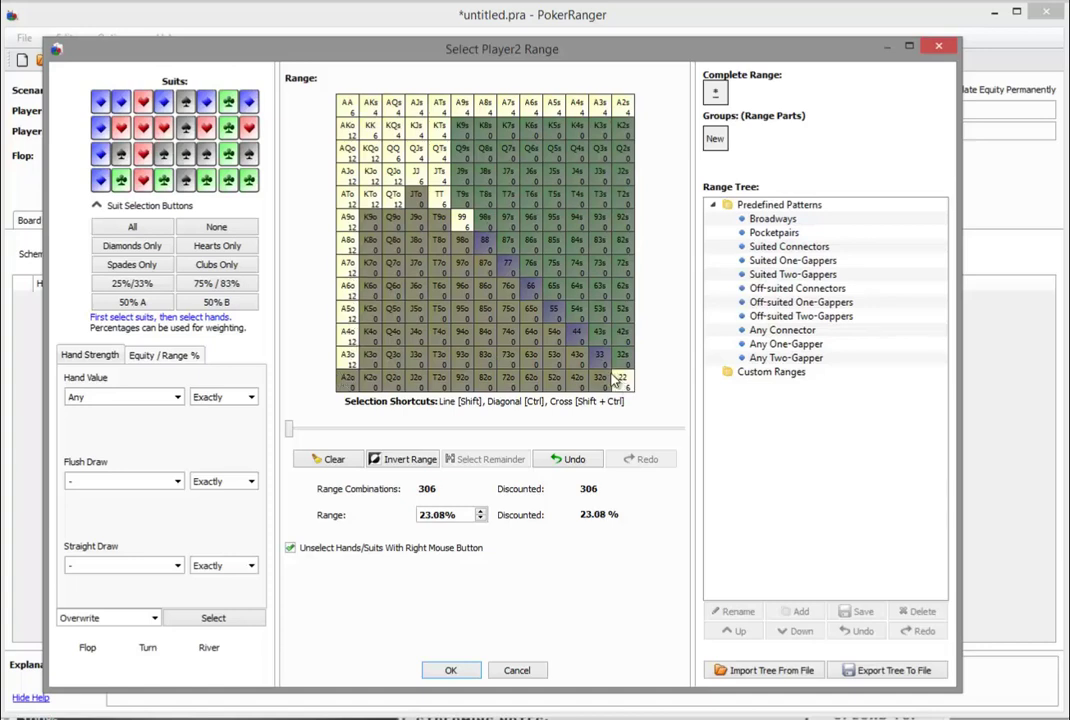
click(599, 355)
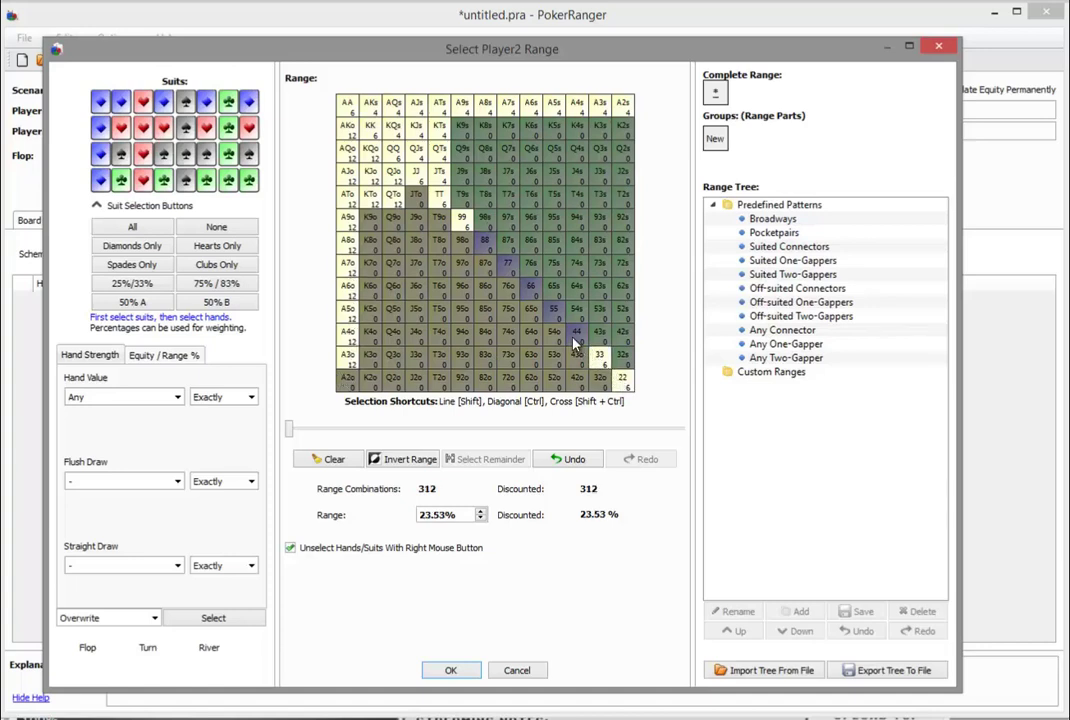
right_click(618, 378)
right_click(600, 358)
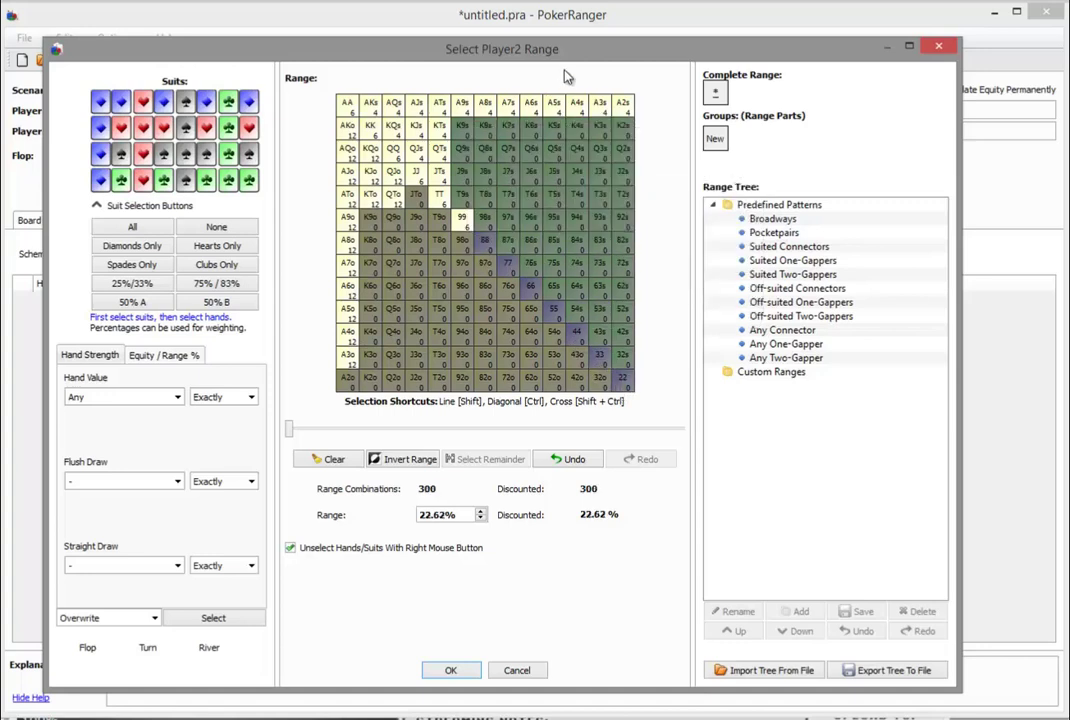
Add Q9s and J9s to Player 2's range and take out KQs, AQs, KQo and AQo
click(464, 152)
click(462, 173)
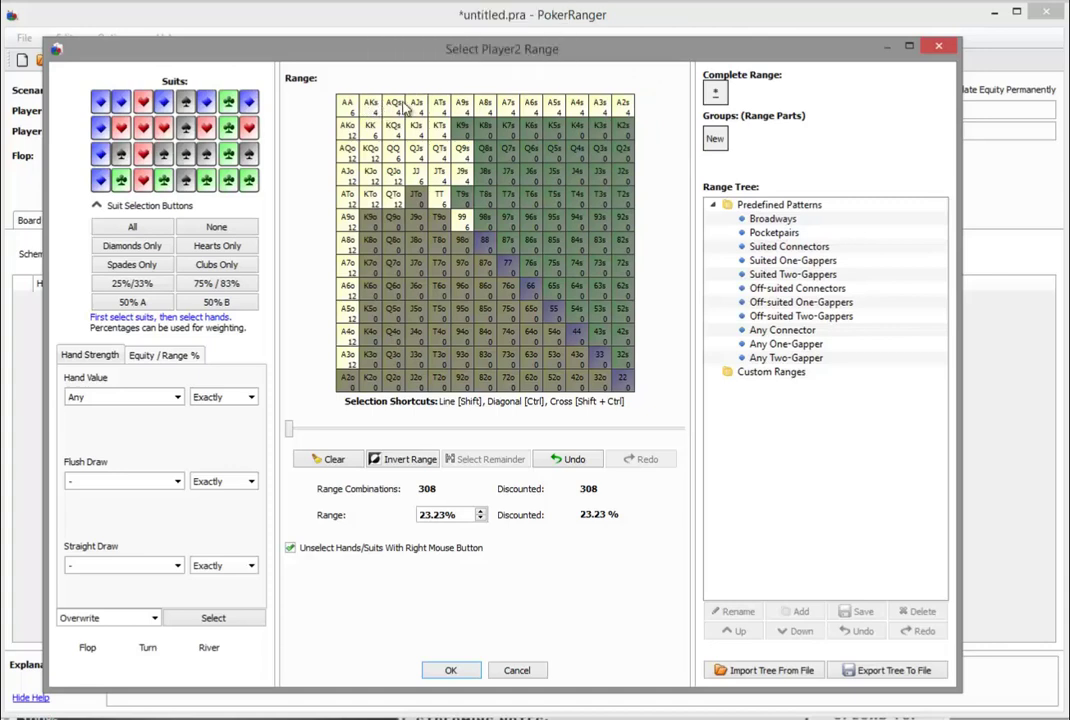
mouse_move(397, 108)
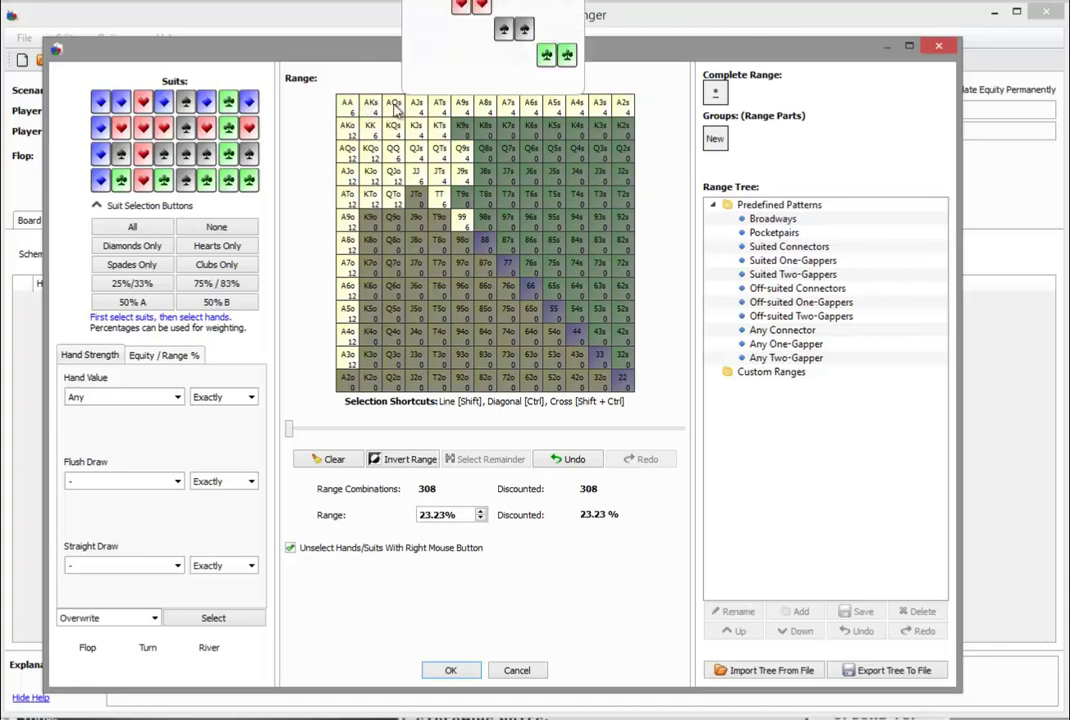
click(393, 128)
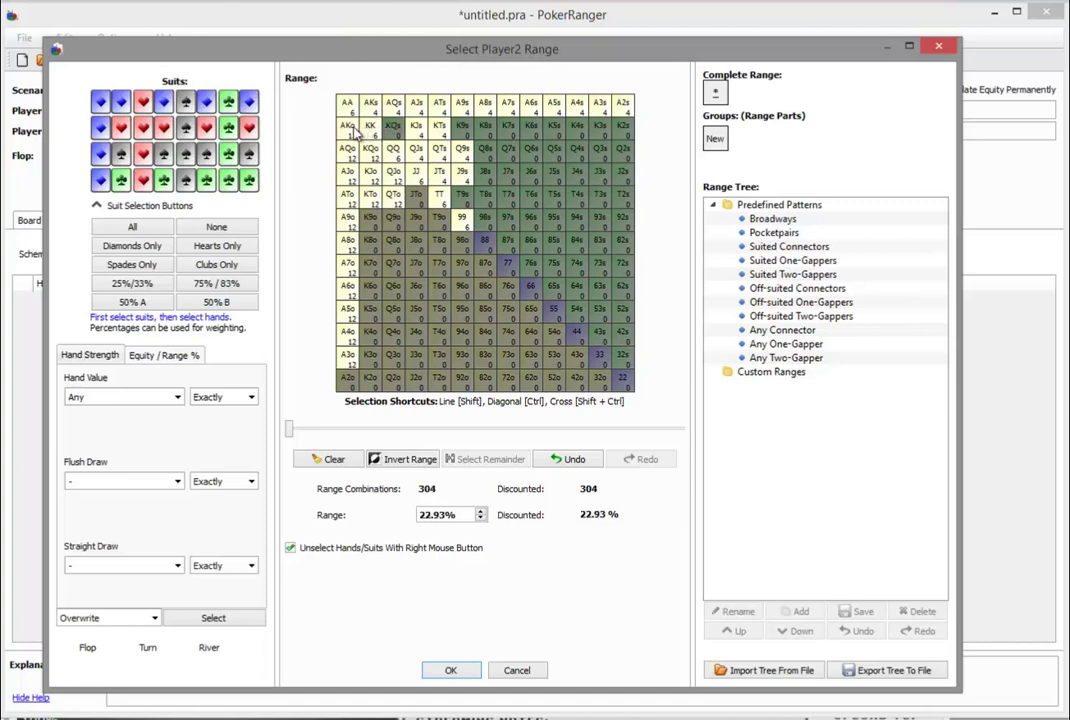
click(393, 106)
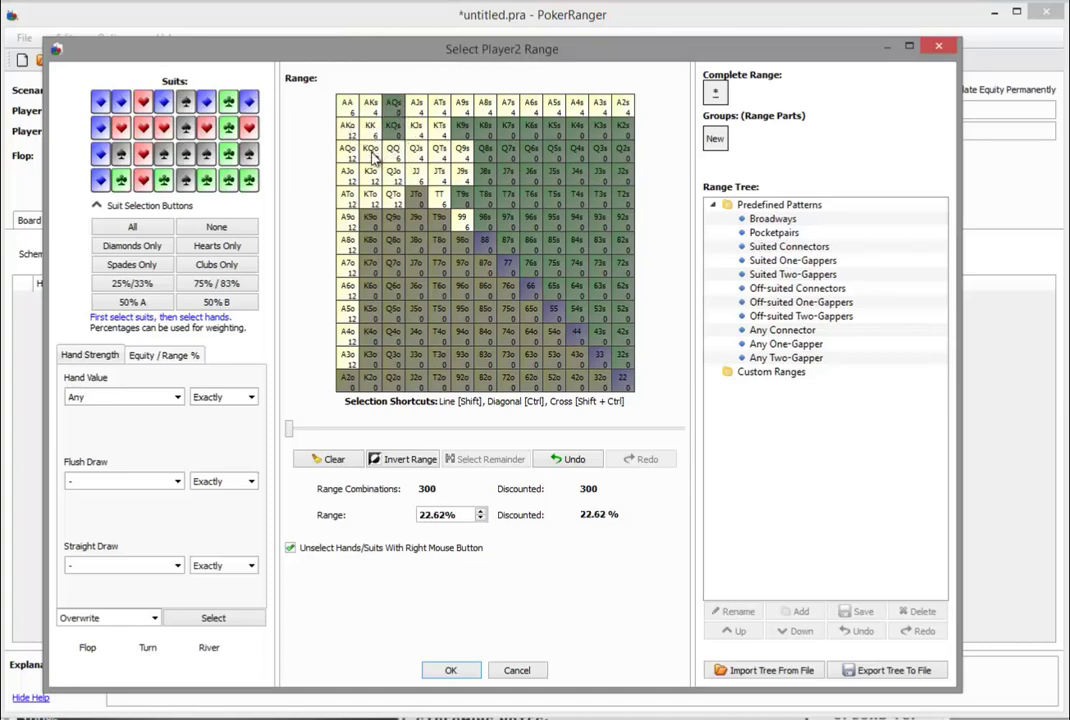
click(372, 153)
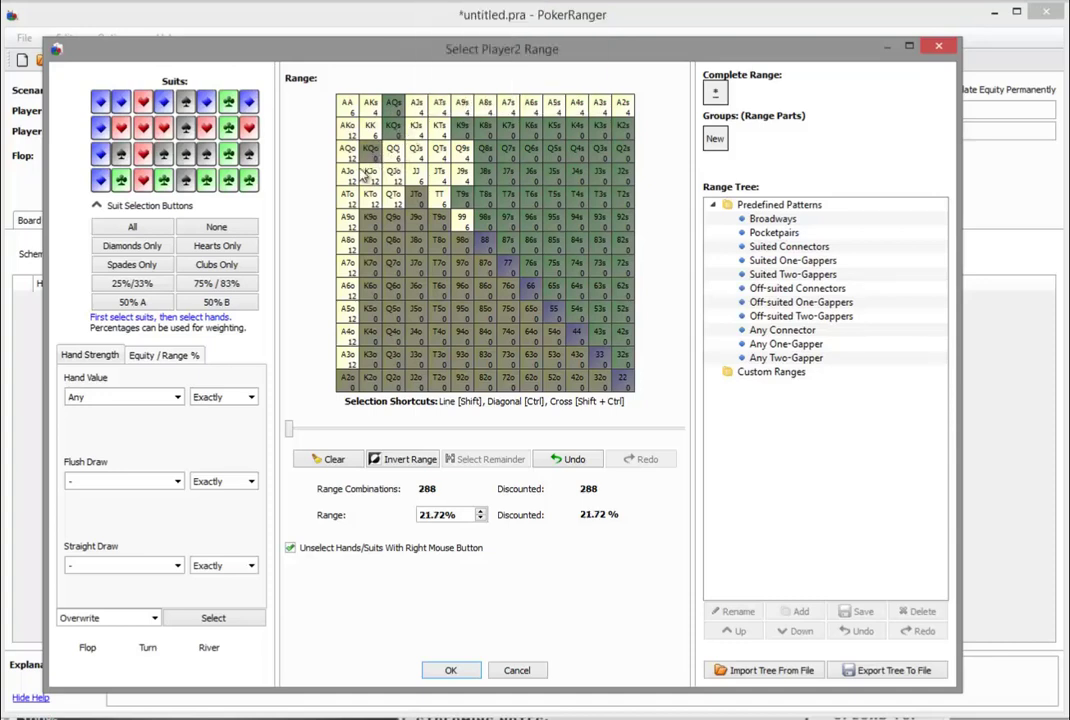
mouse_move(400, 121)
right_click(358, 156)
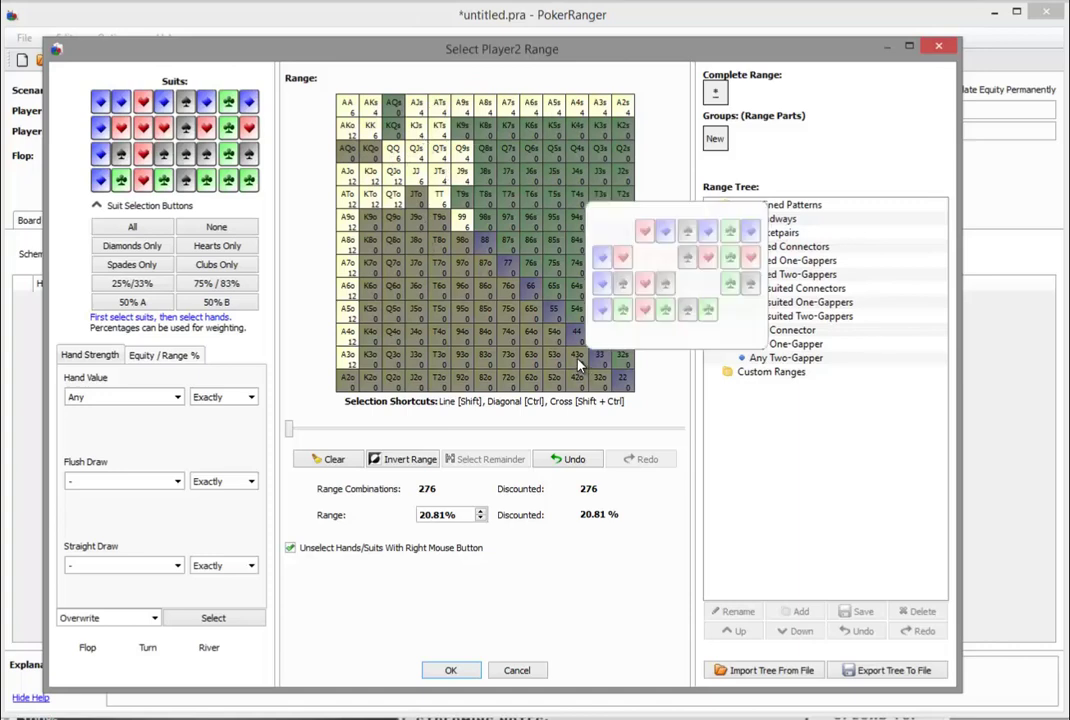
Add the pocket pairs 88 down to 22 to Player 2's range
click(485, 242)
click(507, 265)
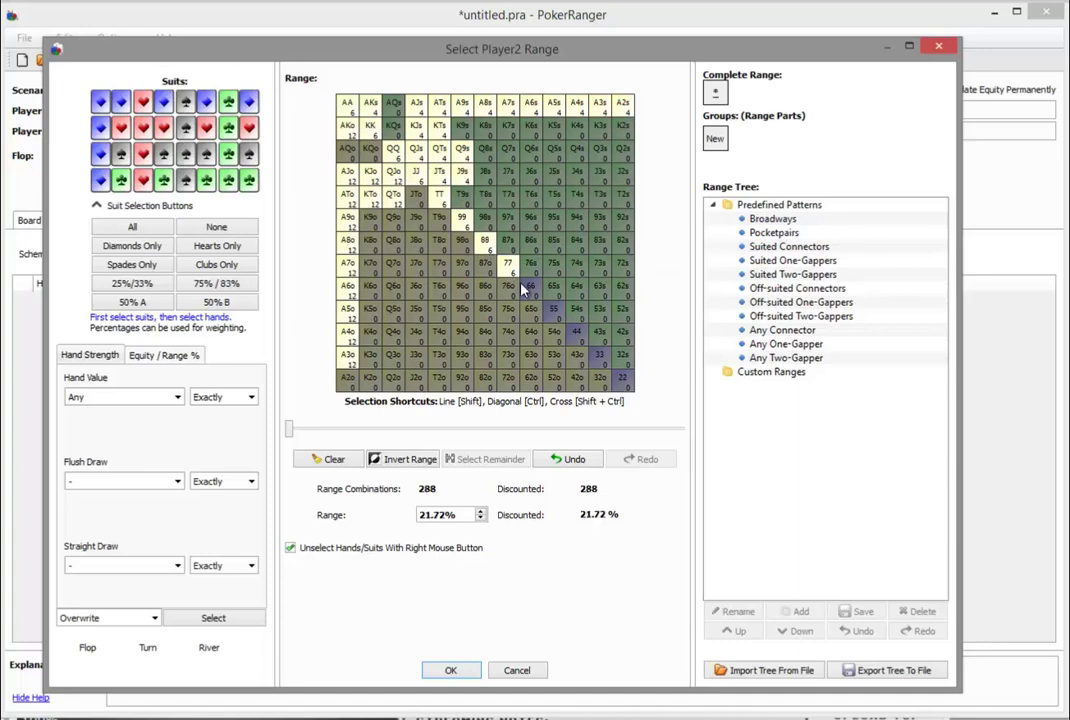
click(531, 287)
click(554, 310)
click(578, 334)
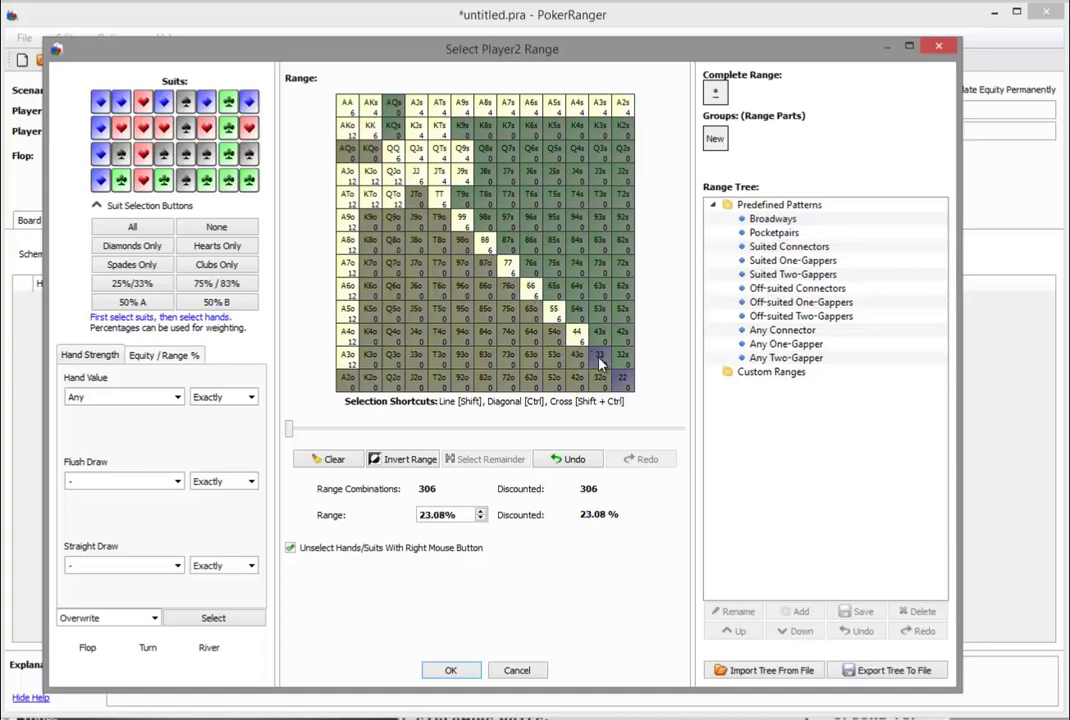
click(600, 355)
click(622, 378)
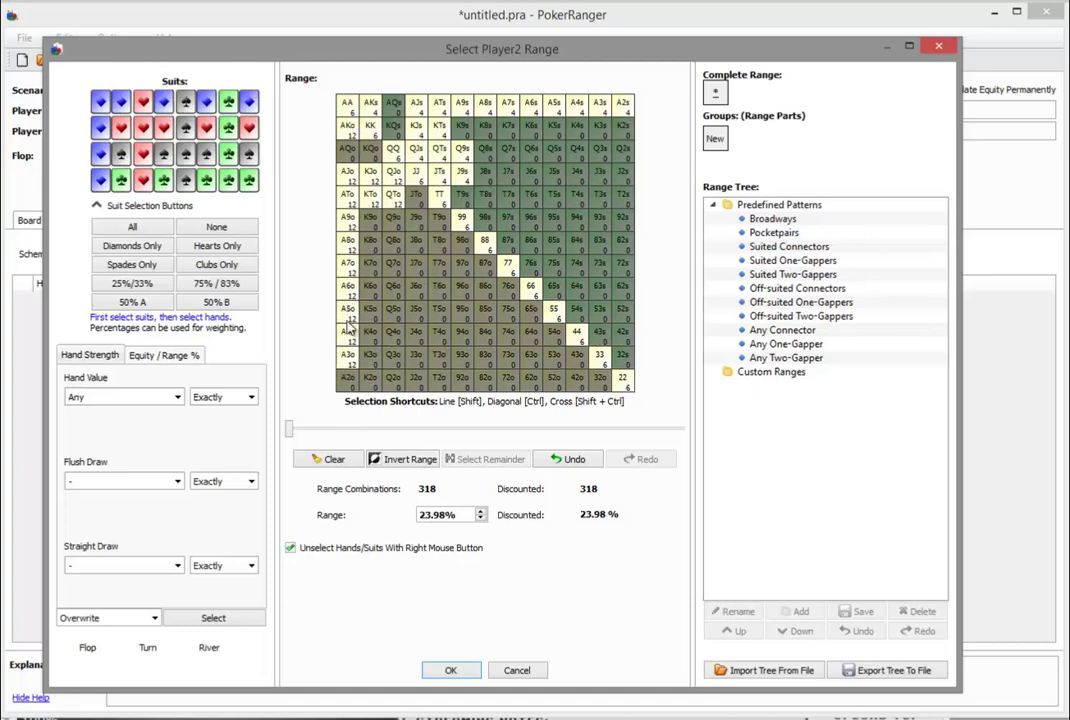
Remove all the selected offsuit aces from A9o down to A3o from Player 2's range
right_click(347, 354)
right_click(347, 377)
right_click(348, 333)
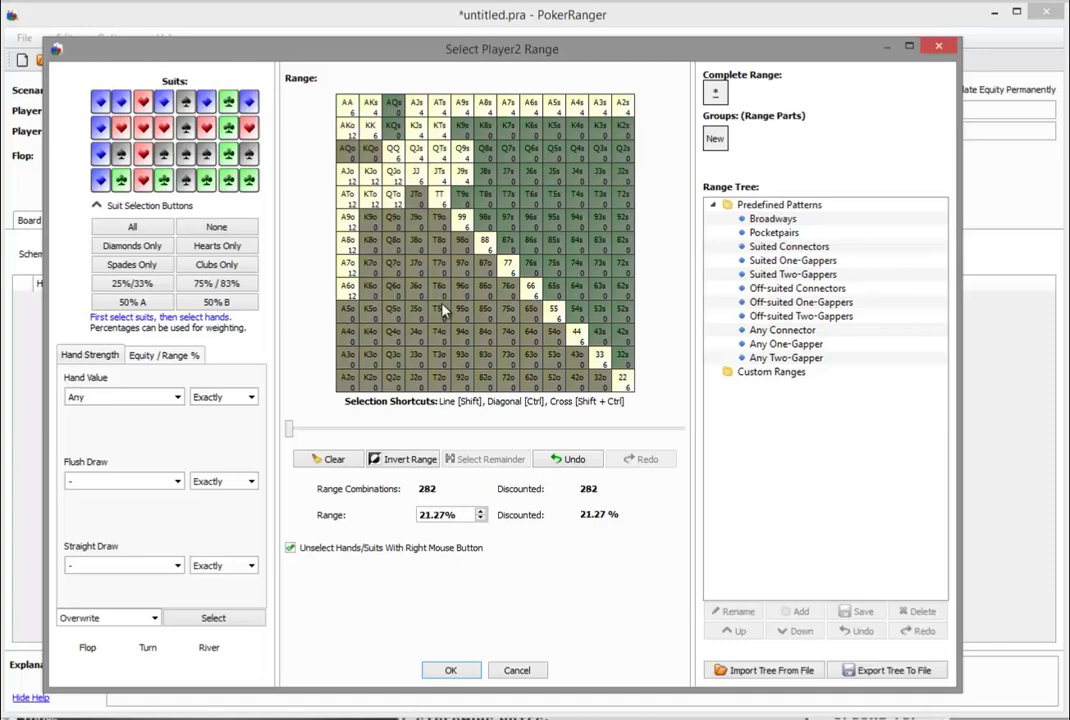
right_click(347, 309)
right_click(347, 286)
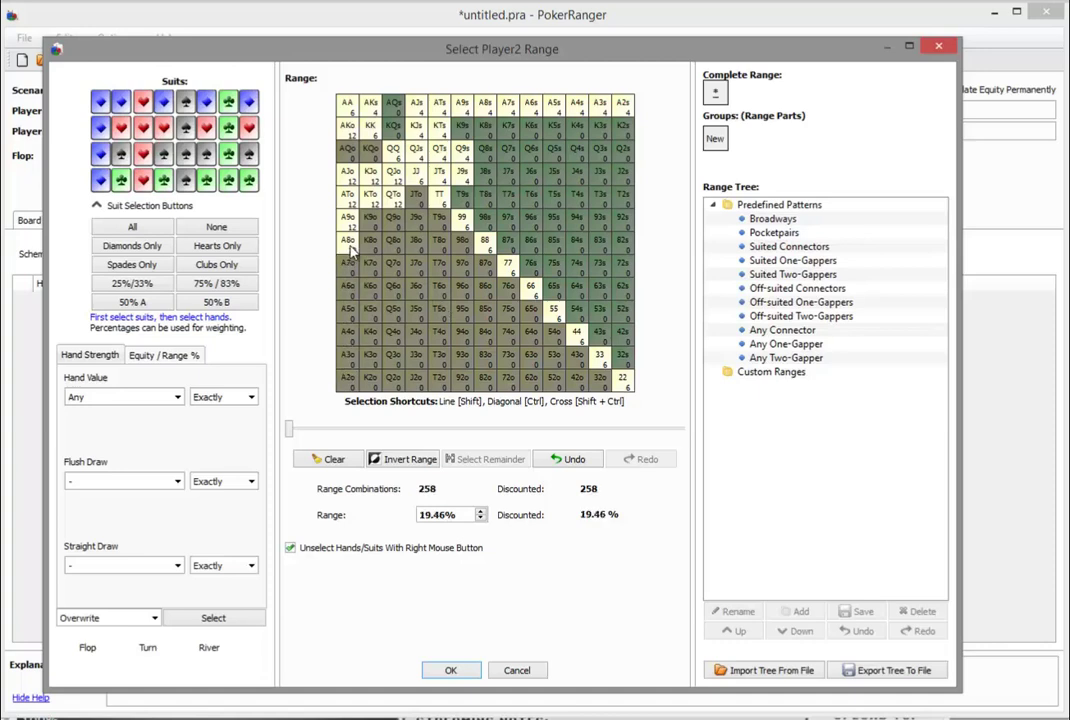
right_click(347, 240)
right_click(347, 217)
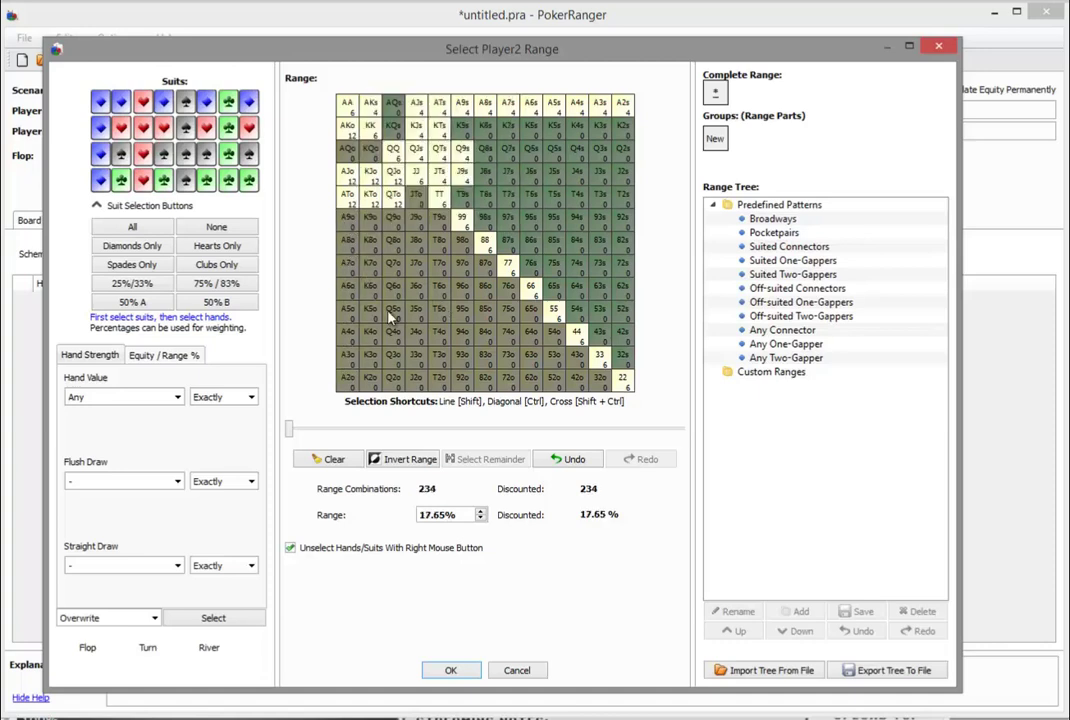
Add the suited connectors T9s and 98s to Player 2's range
click(462, 198)
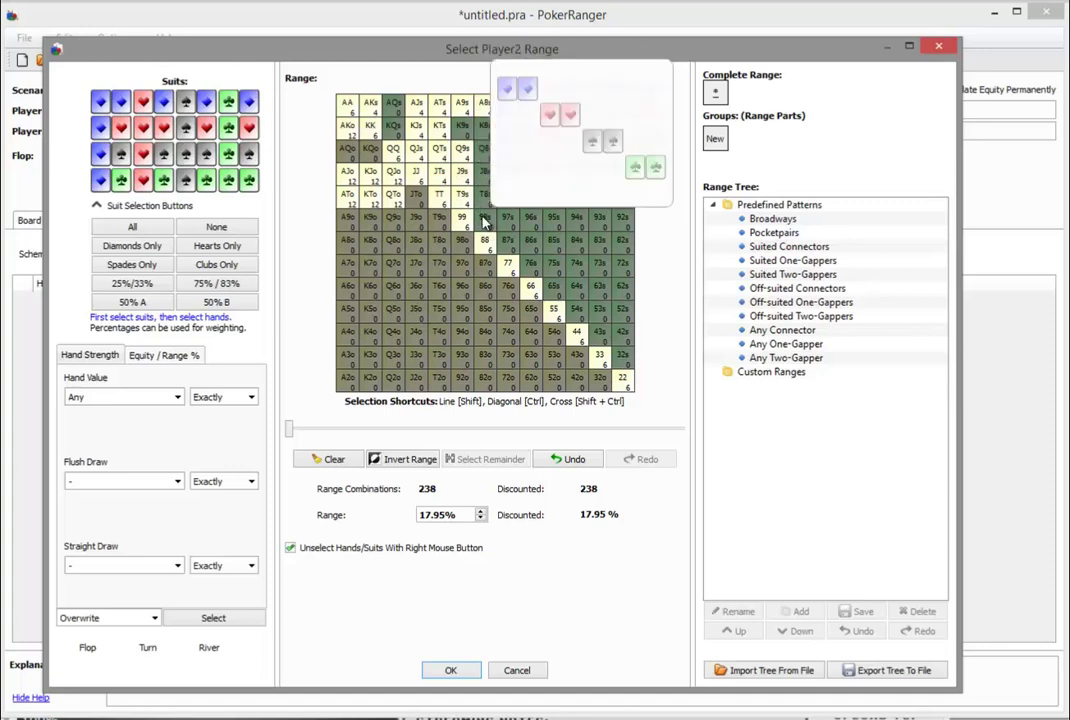
click(483, 221)
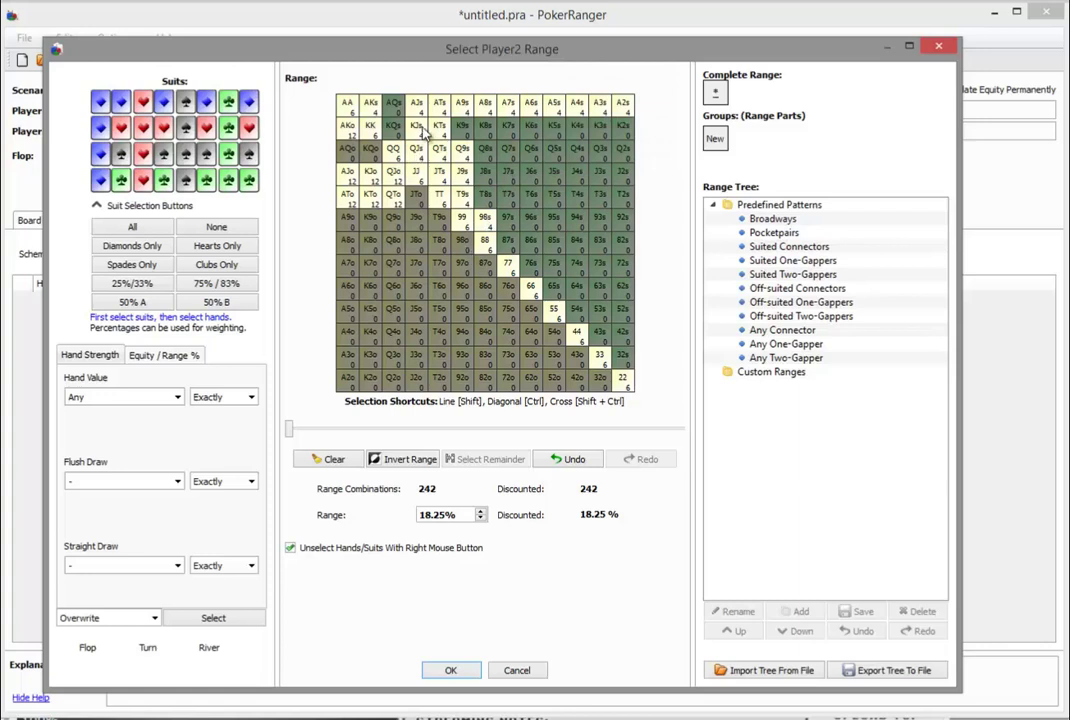
Remove KJs, AJs and AJo from Player 2's range, keeping KJo selected
mouse_move(426, 131)
right_click(418, 128)
right_click(418, 110)
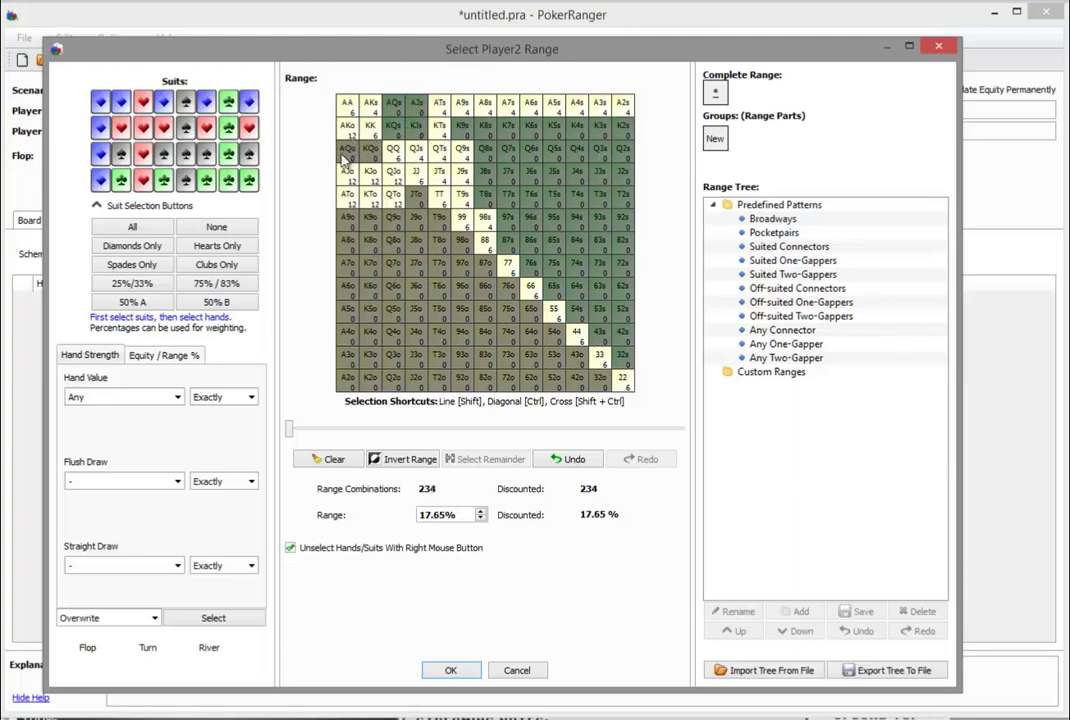
right_click(346, 175)
right_click(346, 195)
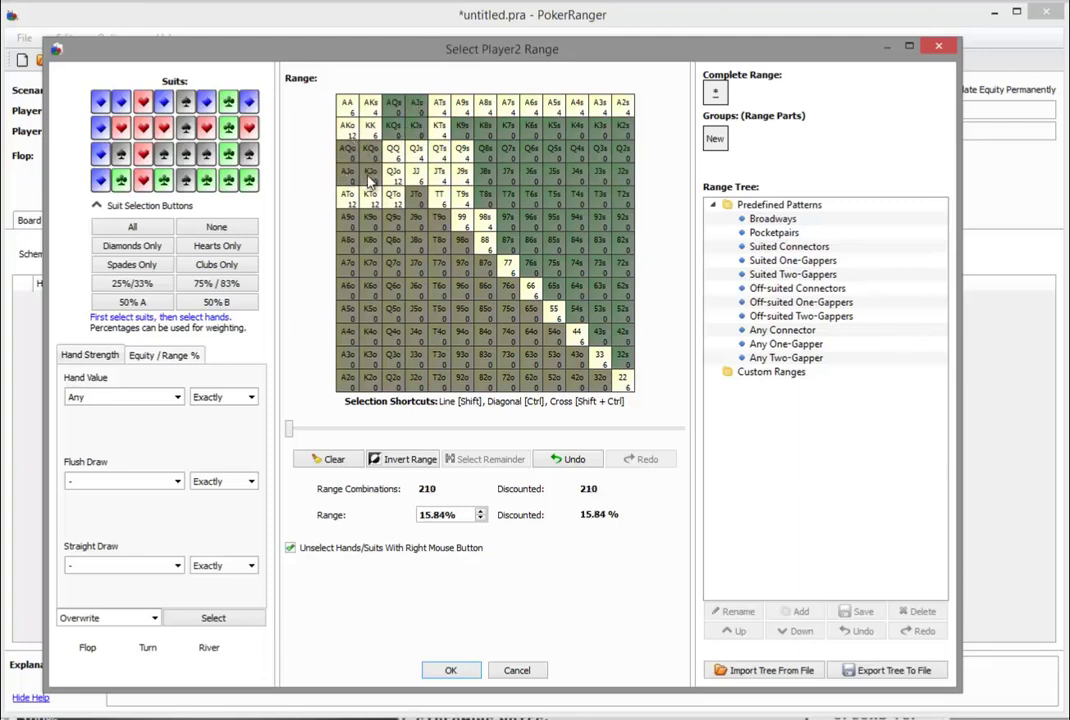
click(346, 195)
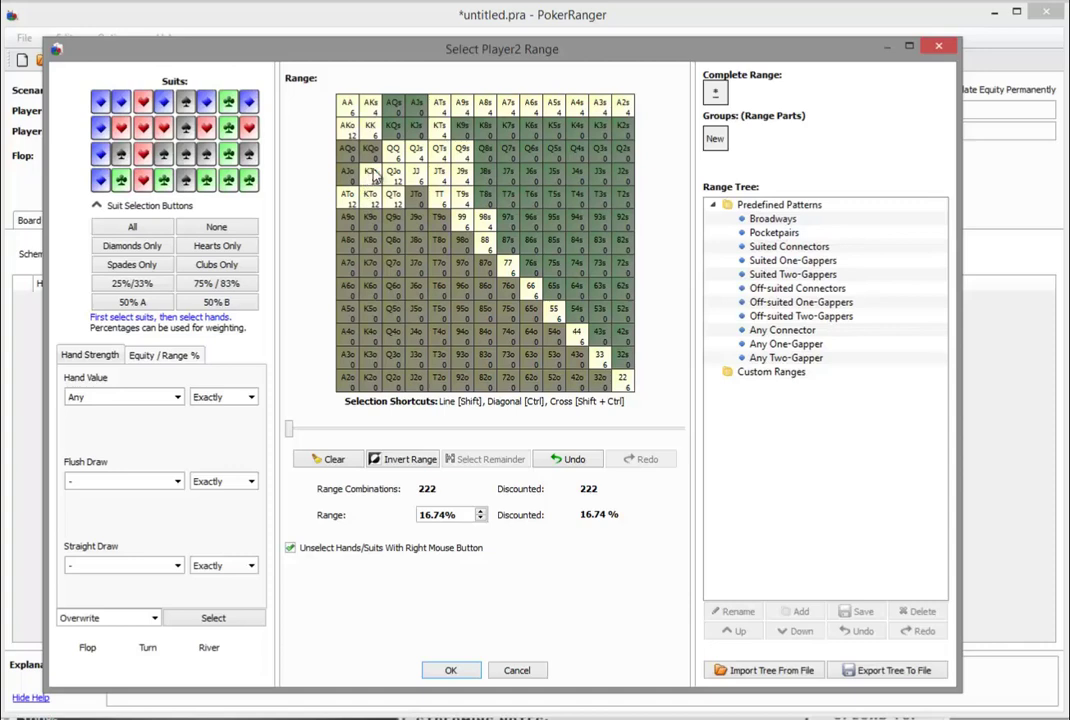
Remove KJo from Player 2's range and add JTo
right_click(370, 174)
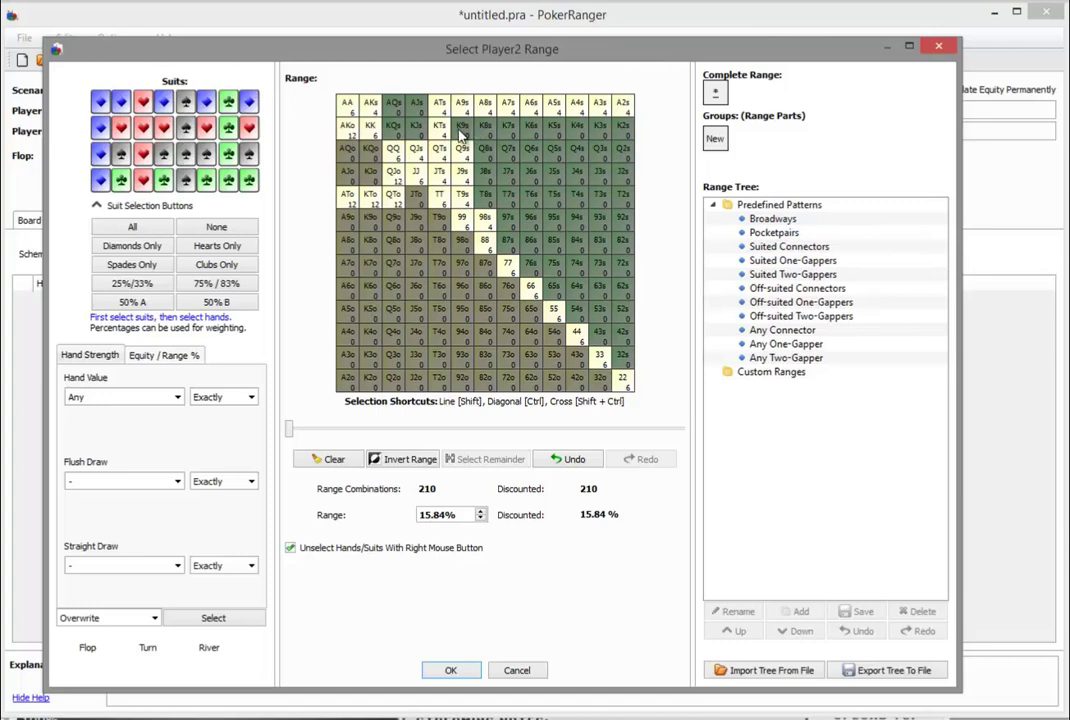
click(424, 196)
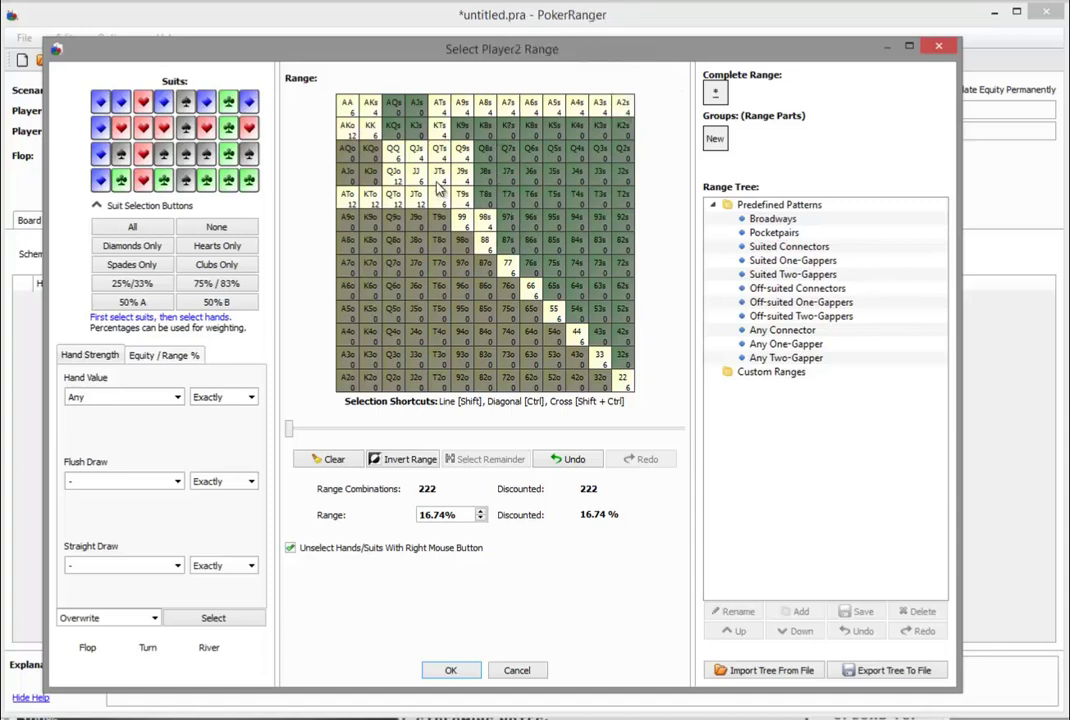
mouse_move(438, 187)
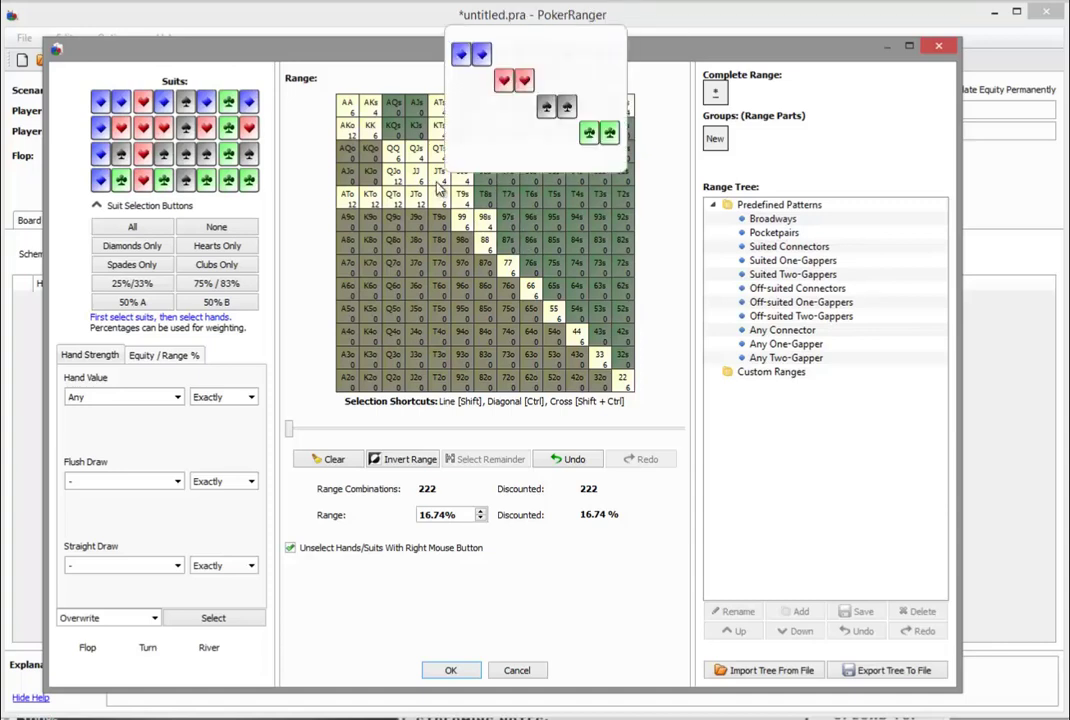
Add Q9o, J9o, T9o and T8s to Player 2's range, trying A9o as well and taking it back out
click(355, 224)
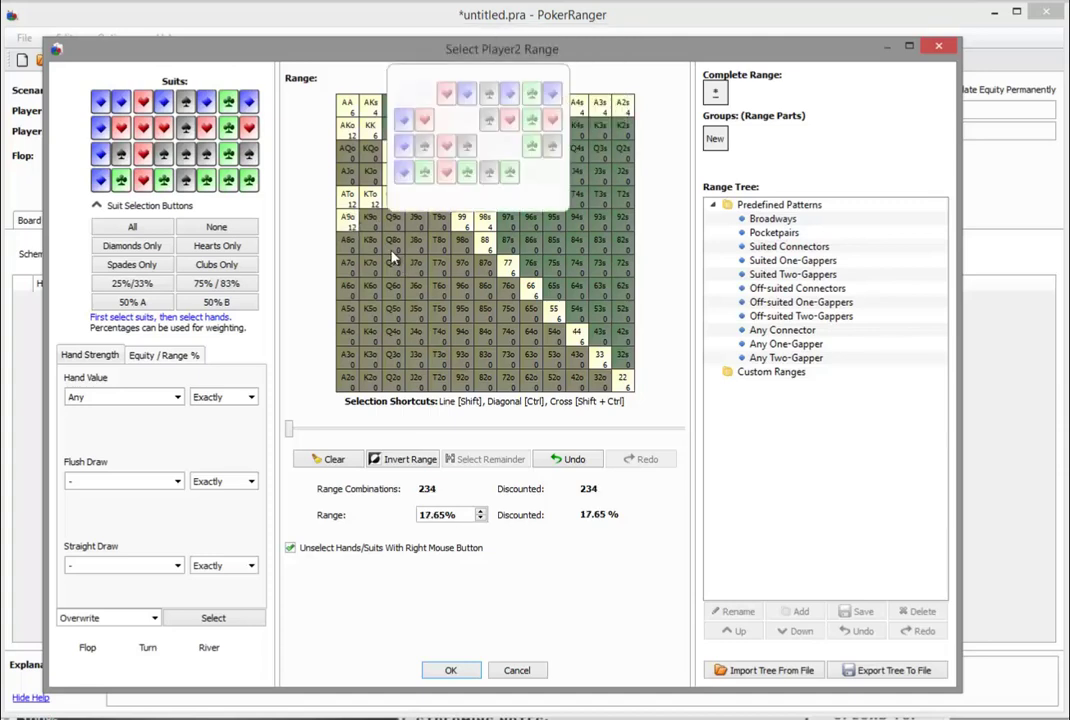
click(395, 228)
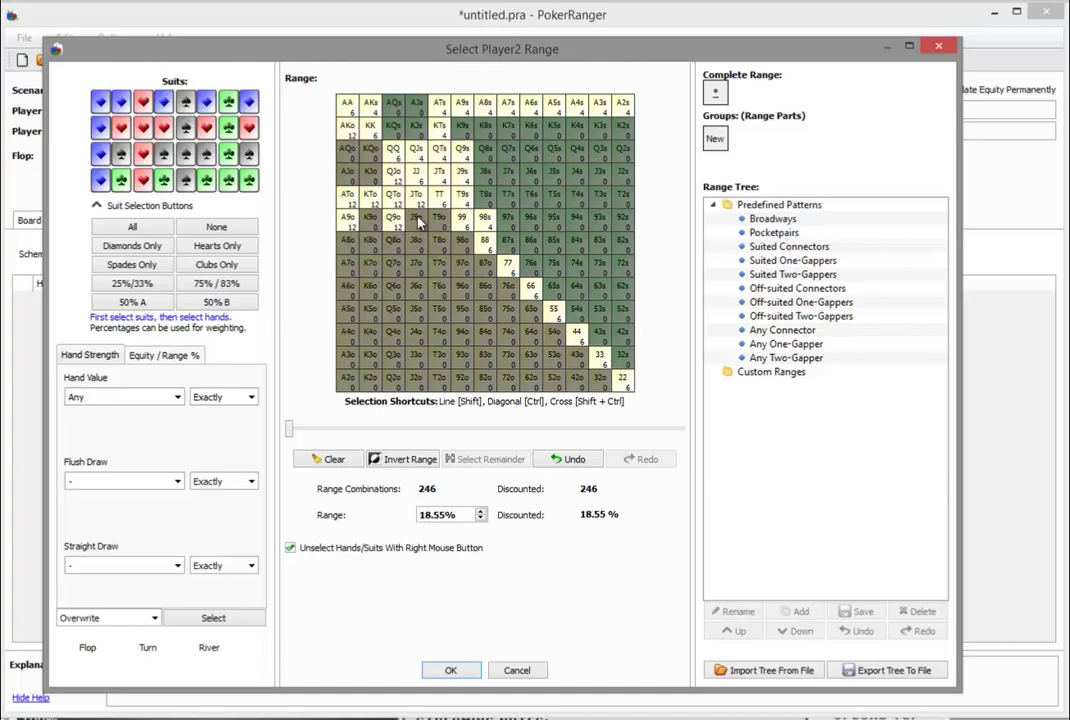
click(438, 222)
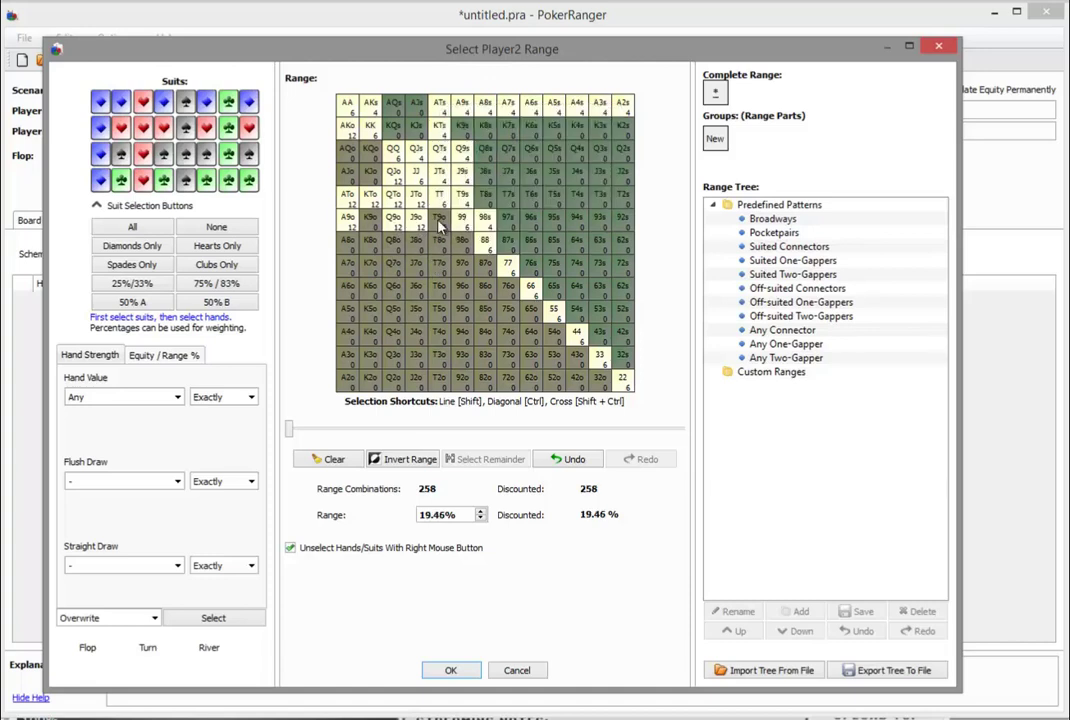
click(367, 176)
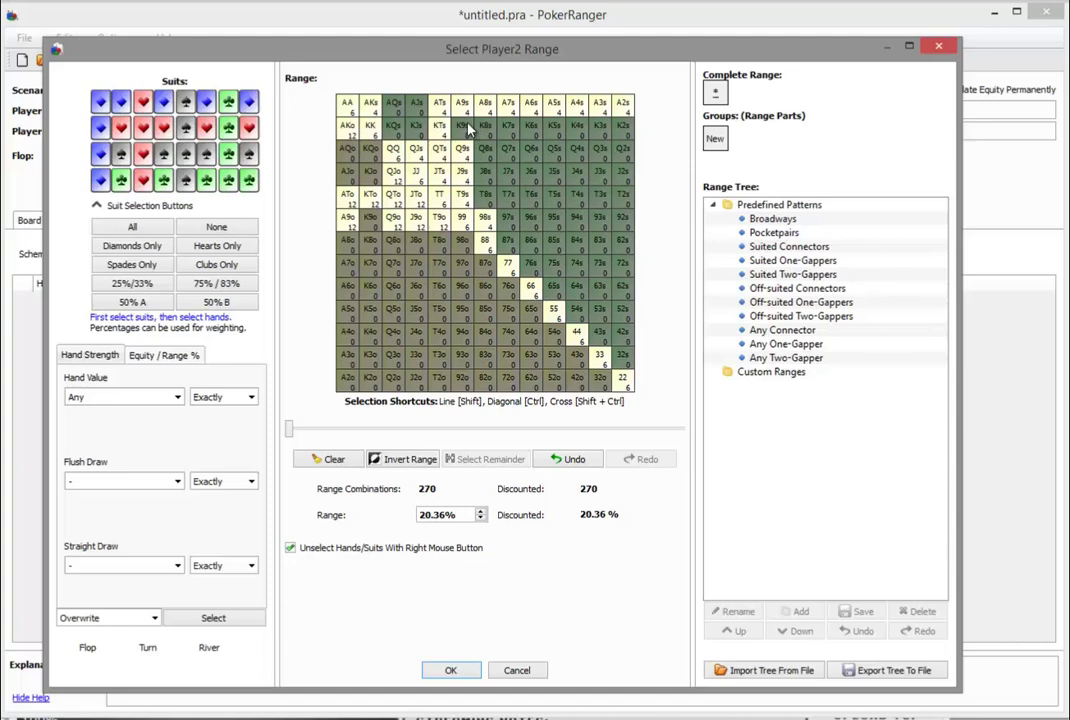
mouse_move(467, 123)
click(577, 220)
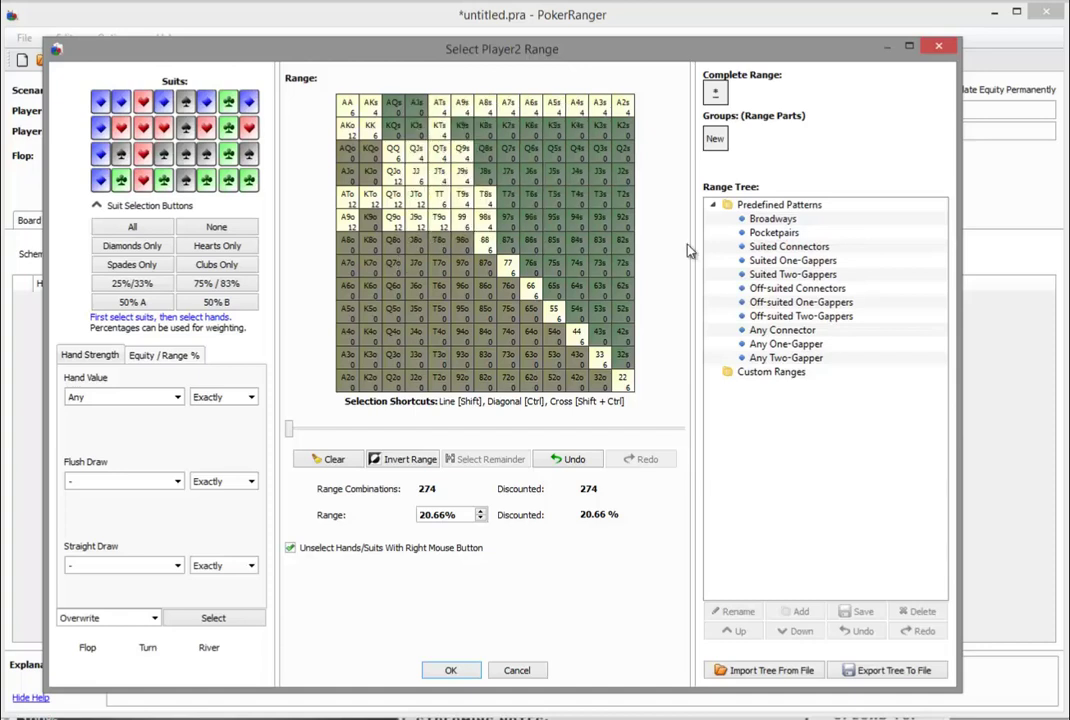
right_click(347, 219)
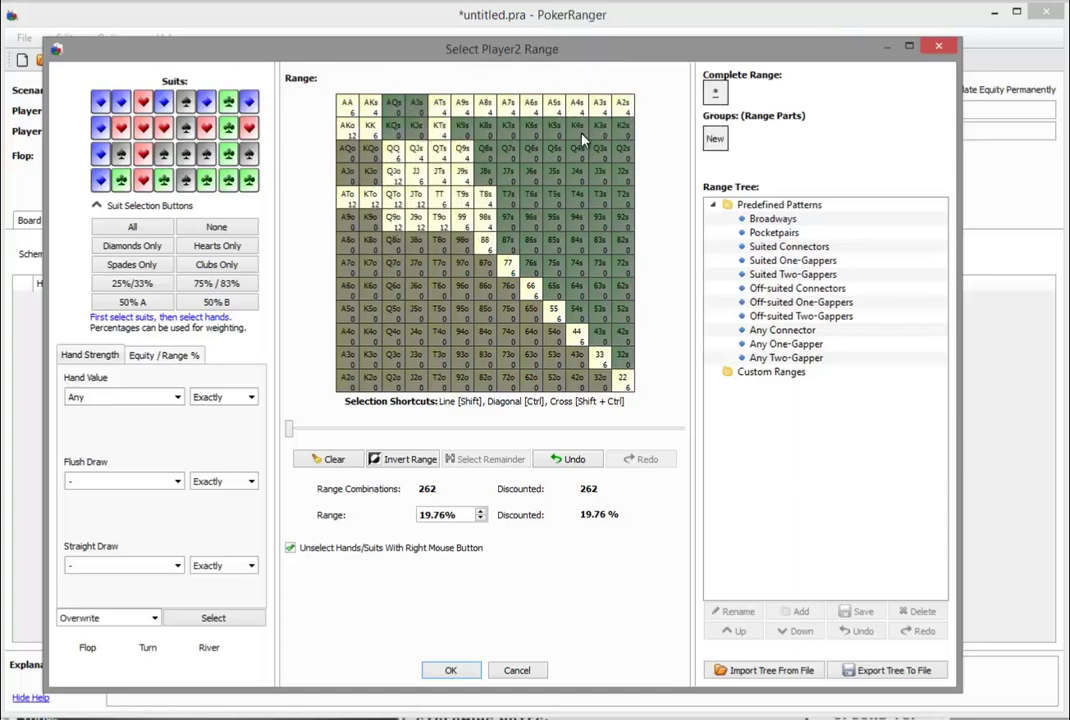
Check the preflop action in the hand replayer, and add 97s, 87s and 76s to Player 2's range
mouse_move(538, 180)
mouse_move(511, 233)
mouse_move(507, 168)
key(alt+Tab)
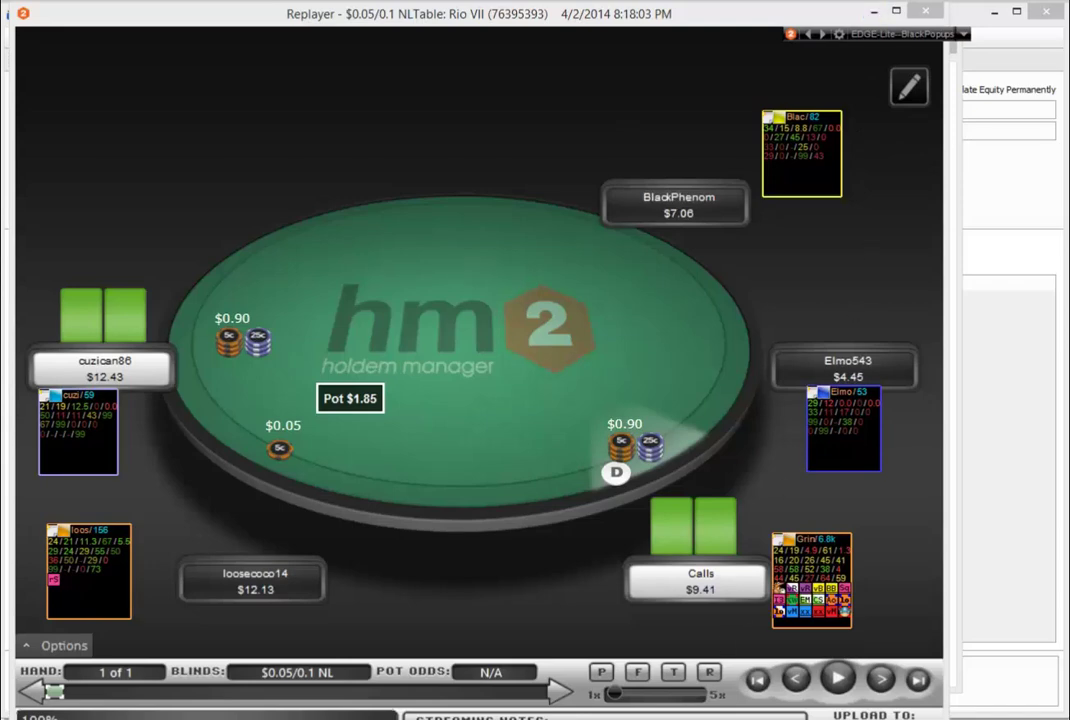
click(440, 700)
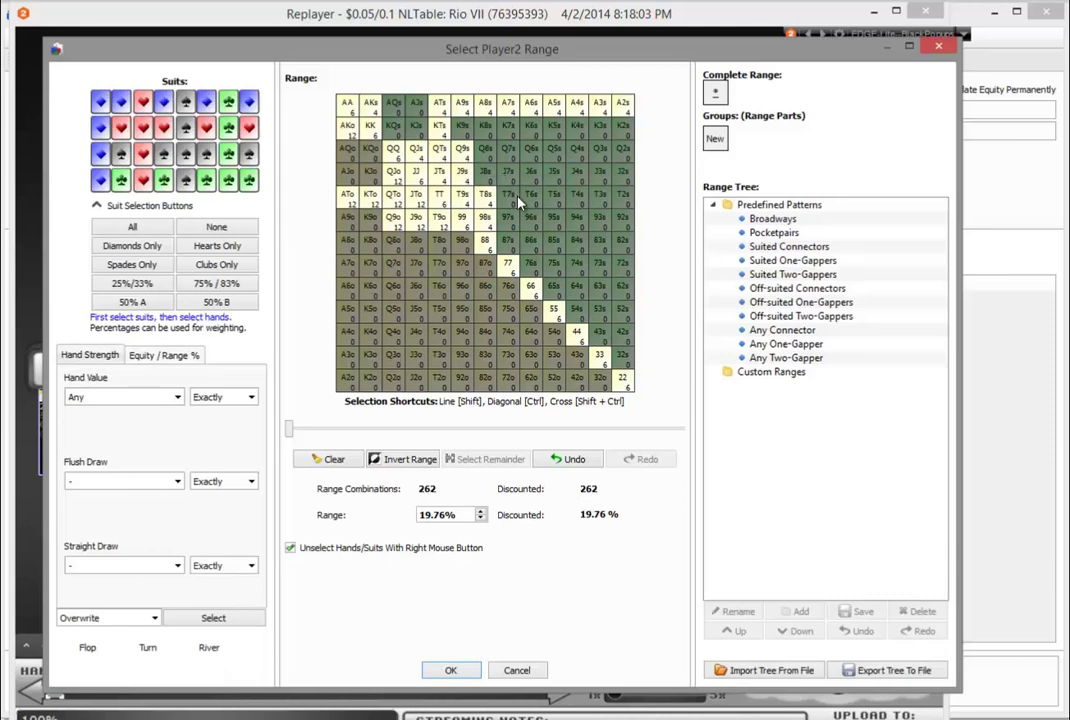
click(511, 243)
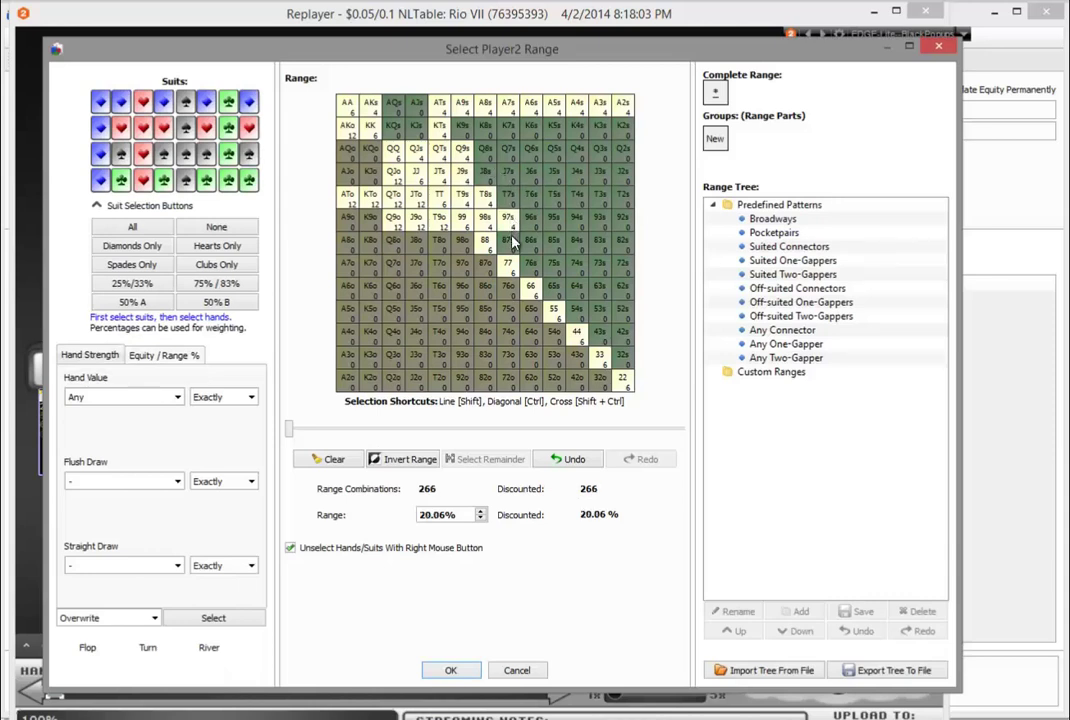
click(531, 266)
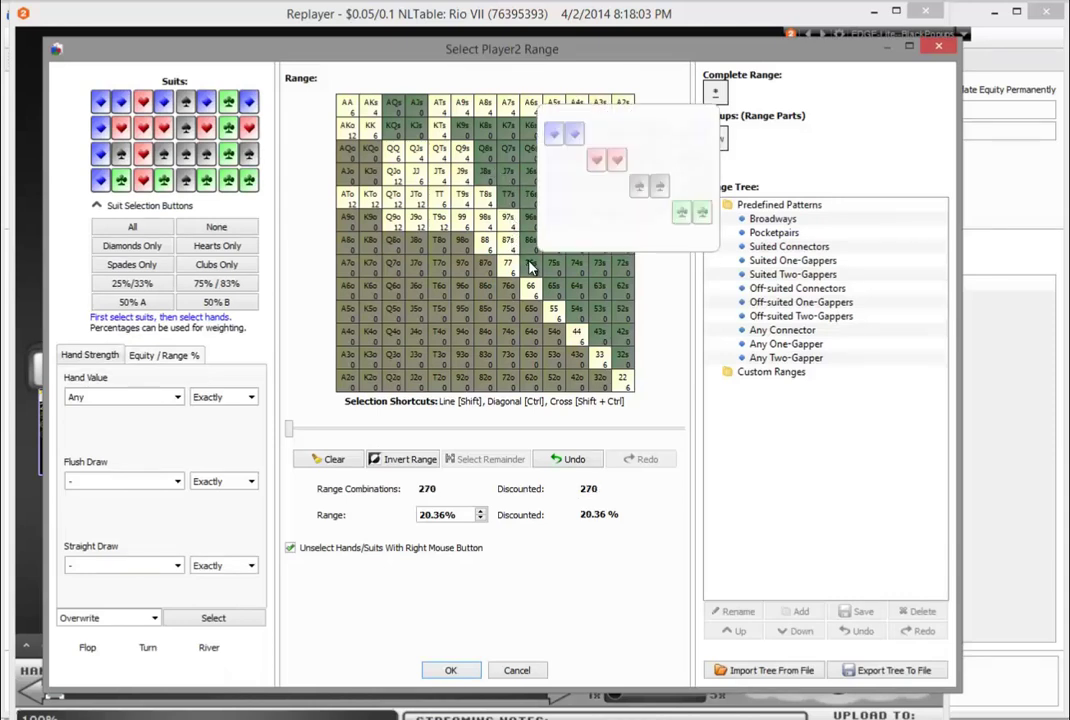
click(531, 266)
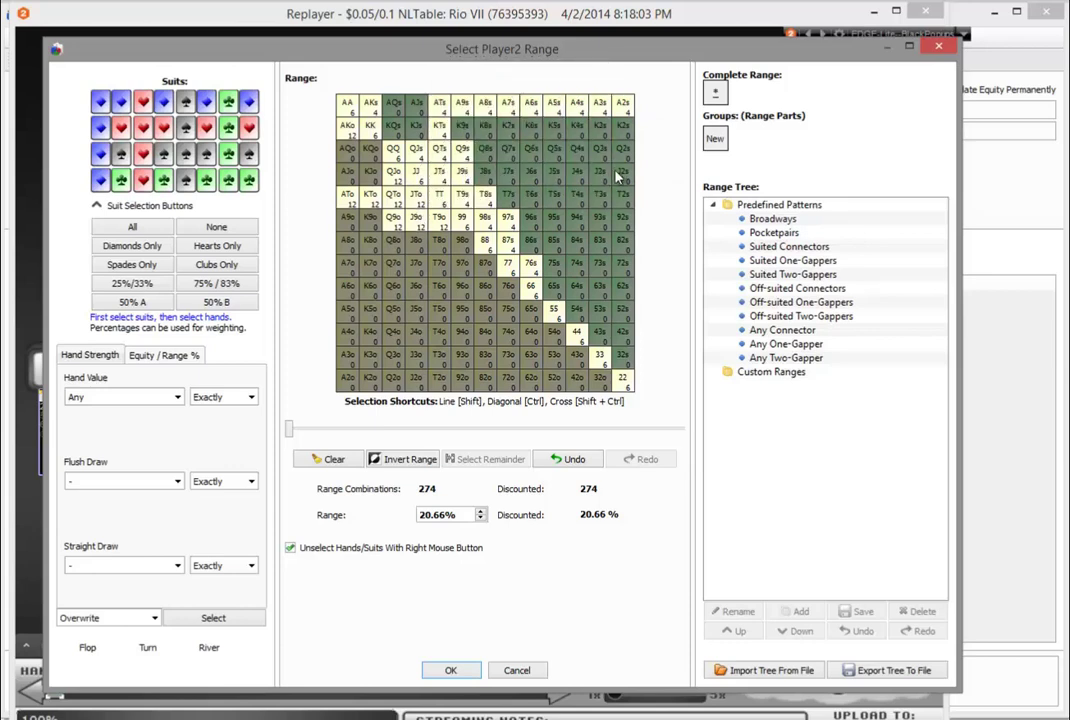
Add the suited kings K9s, K8s and K7s to Player 2's range
mouse_move(617, 175)
mouse_move(573, 258)
mouse_move(484, 199)
mouse_move(487, 125)
click(466, 130)
click(489, 130)
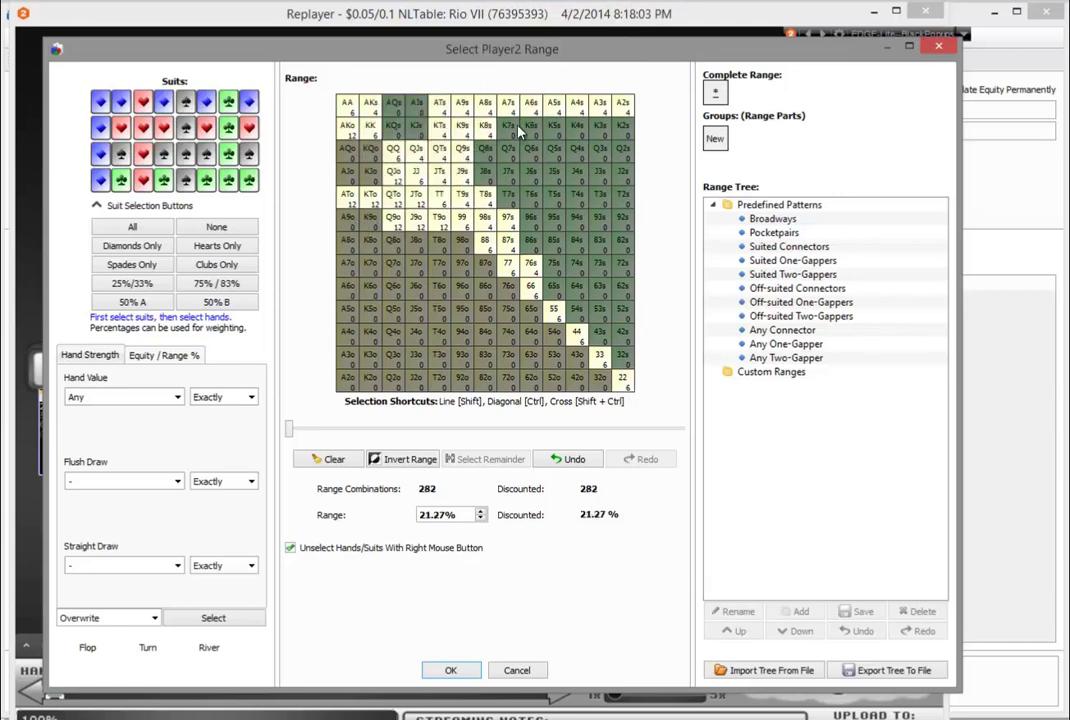
click(510, 130)
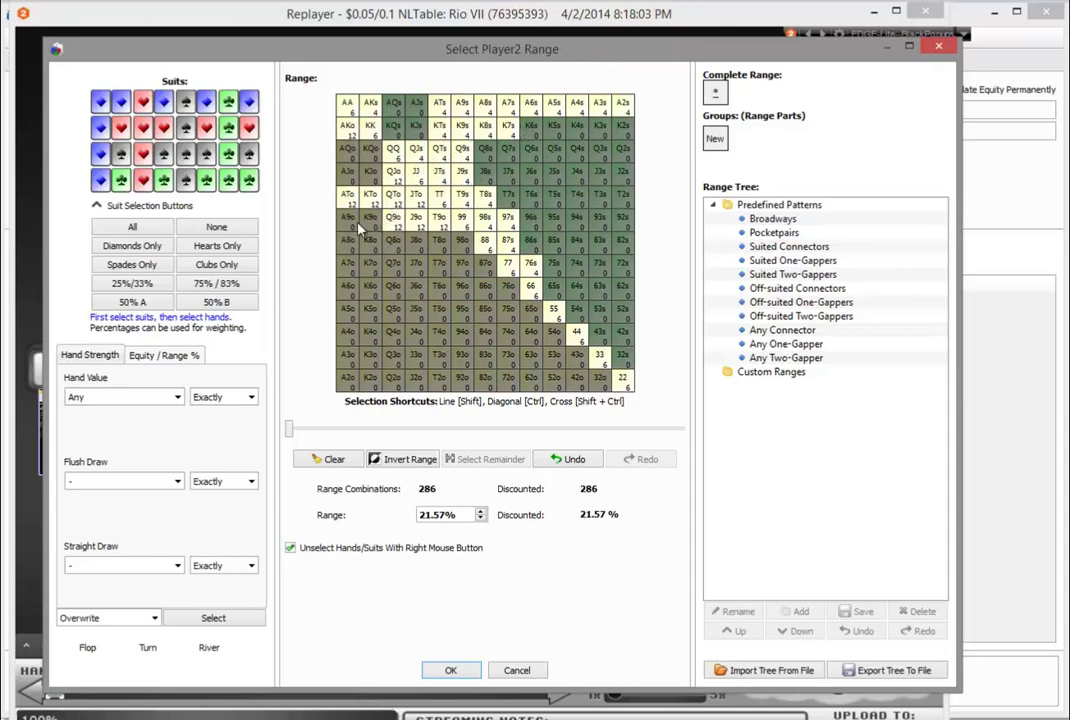
Add the offsuit aces A9o and A8o to Player 2's range and accept the range
mouse_move(371, 222)
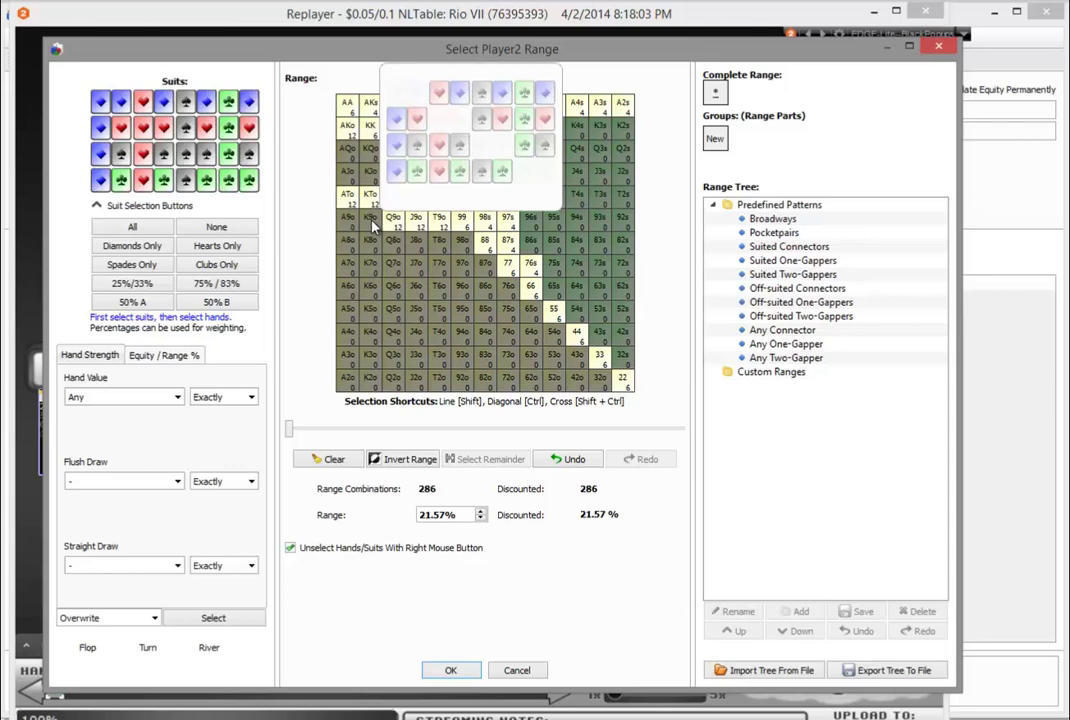
click(347, 218)
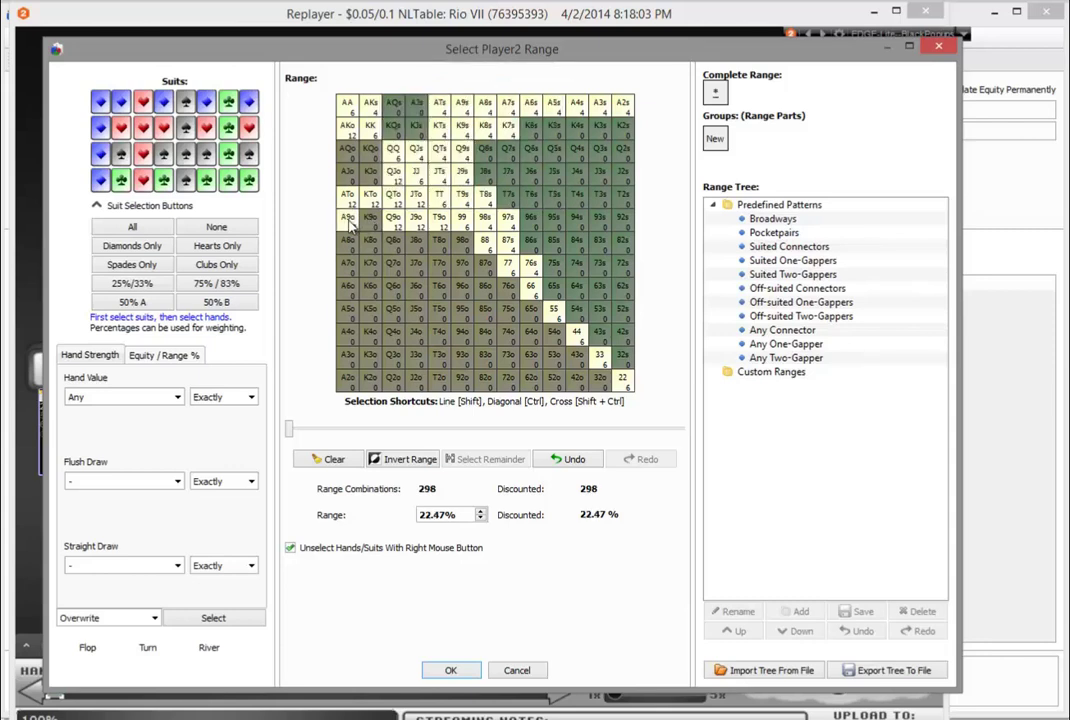
click(347, 242)
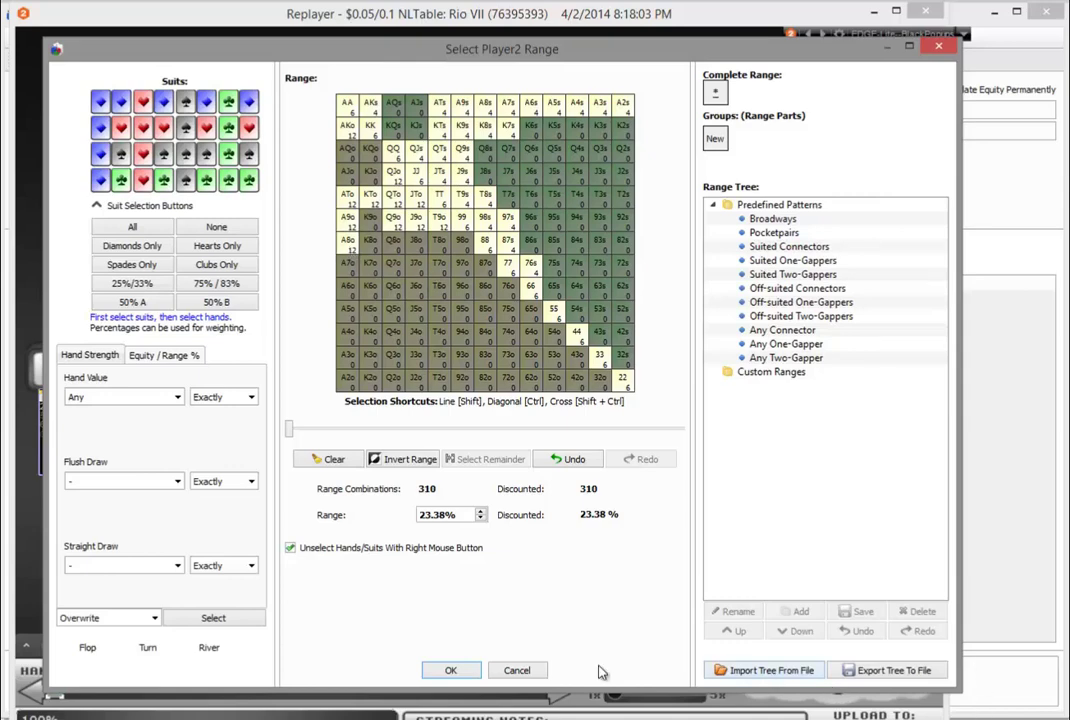
click(451, 671)
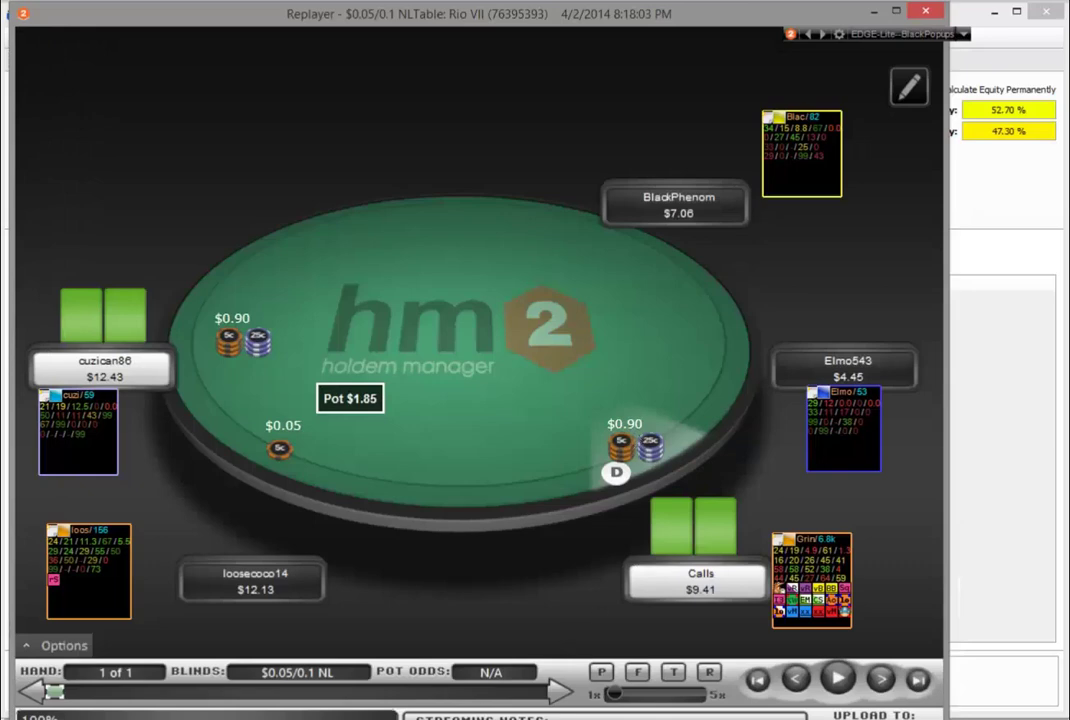
Switch back to PokerRanger and show the Board Hits analysis
key(alt+Tab)
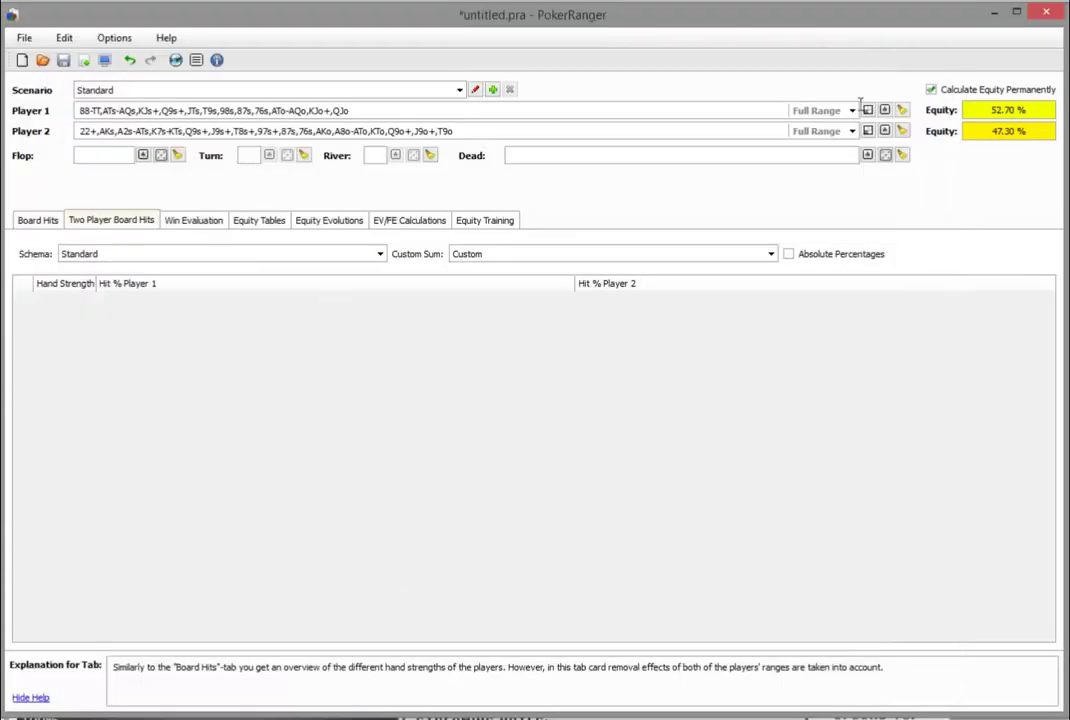
mouse_move(801, 128)
click(50, 221)
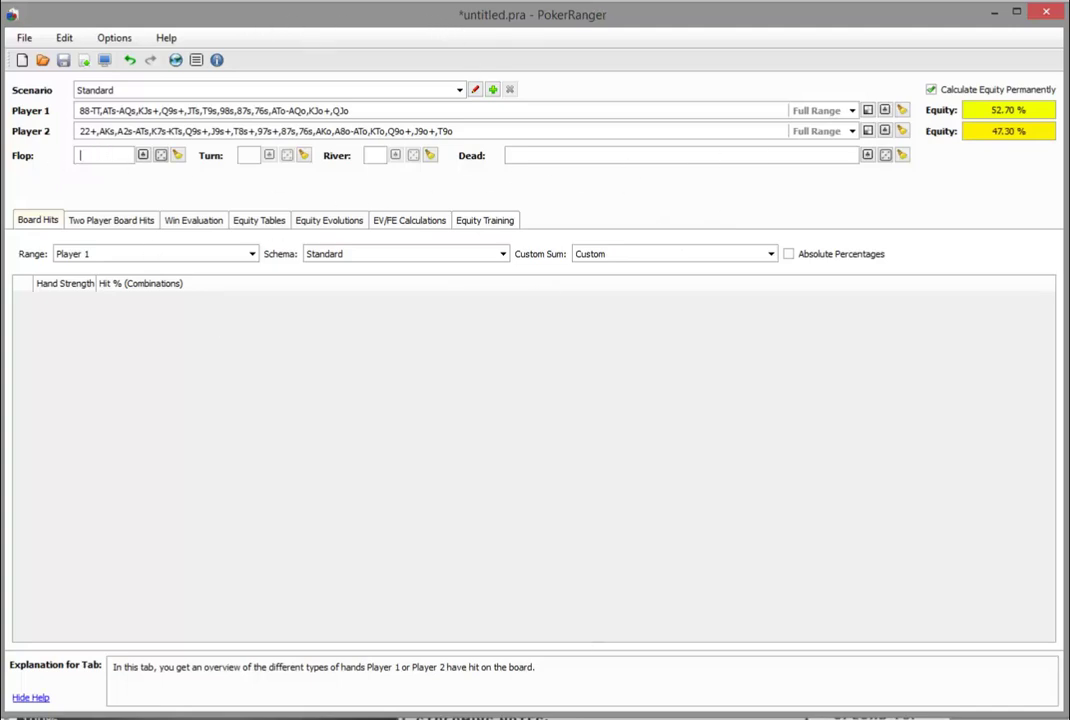
Advance the hand in the replayer to the flop and enter 3cJhQh as the flop in PokerRanger
key(alt+Tab)
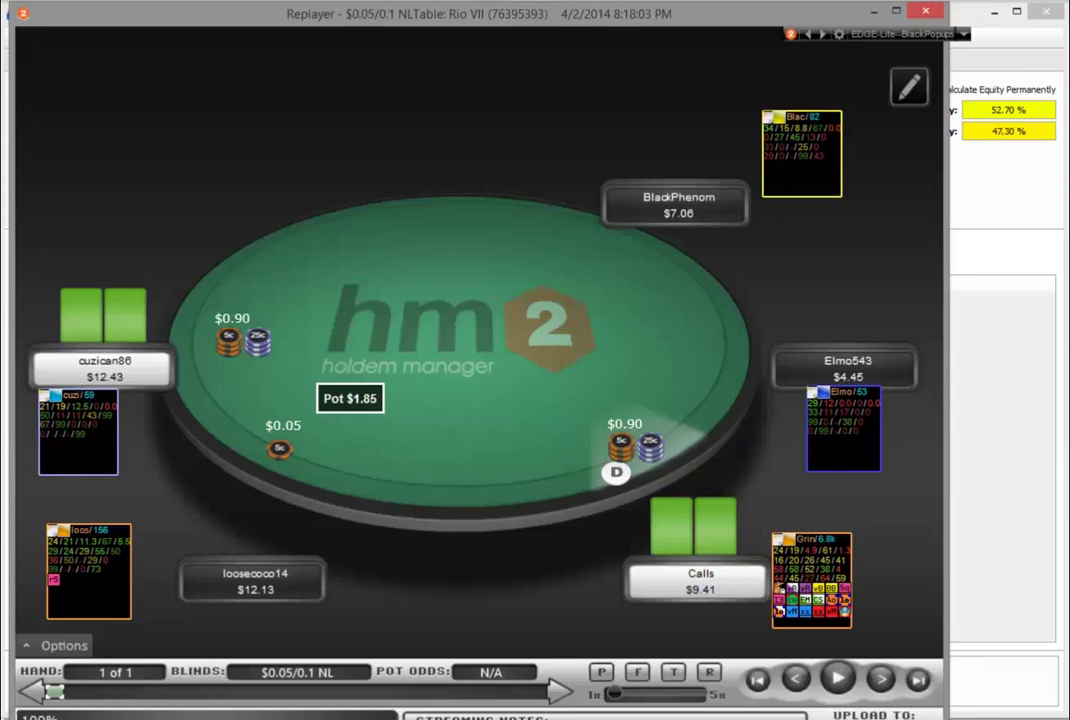
click(881, 680)
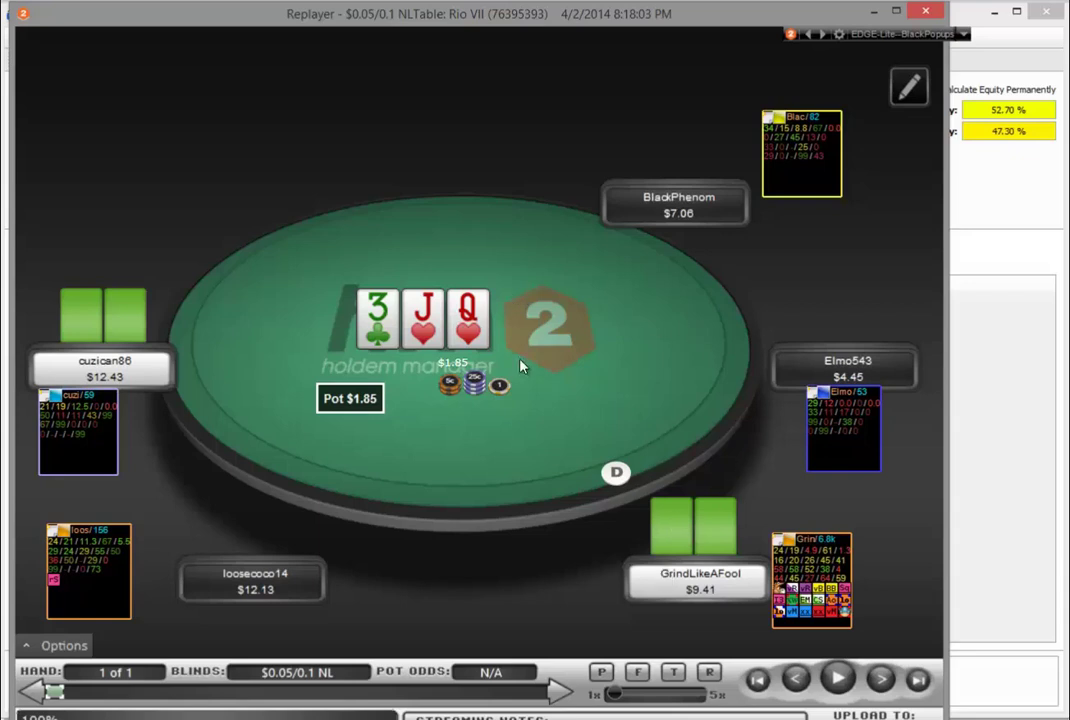
click(1037, 210)
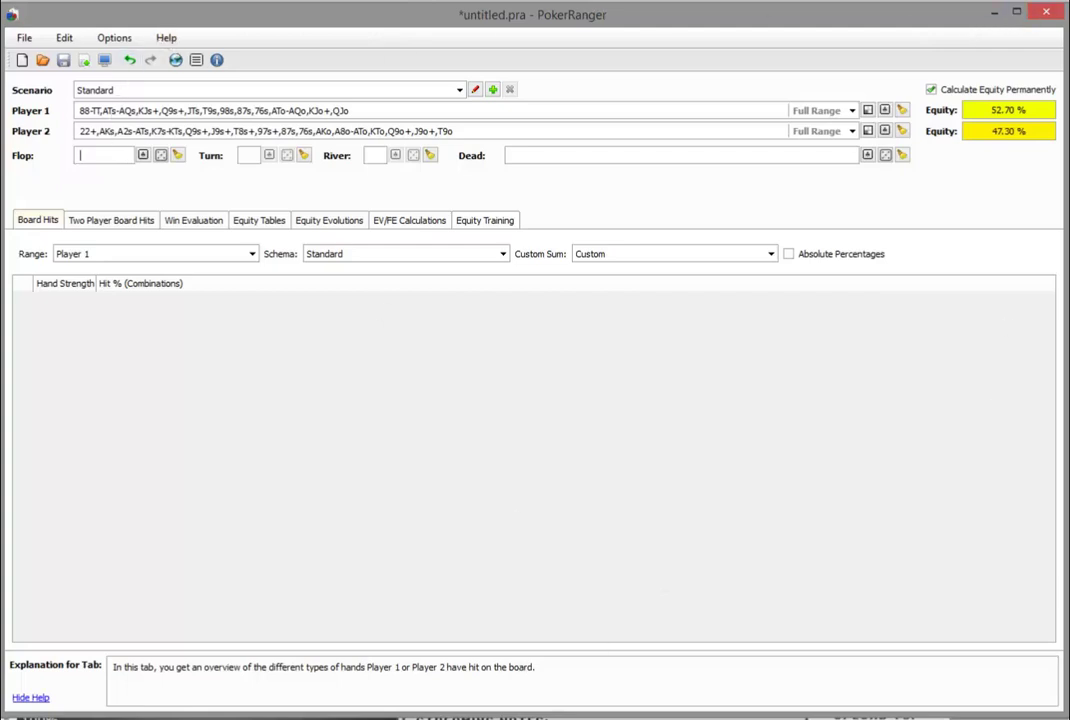
key(alt+Tab)
key(alt+Tab)
text(3cJhQh)
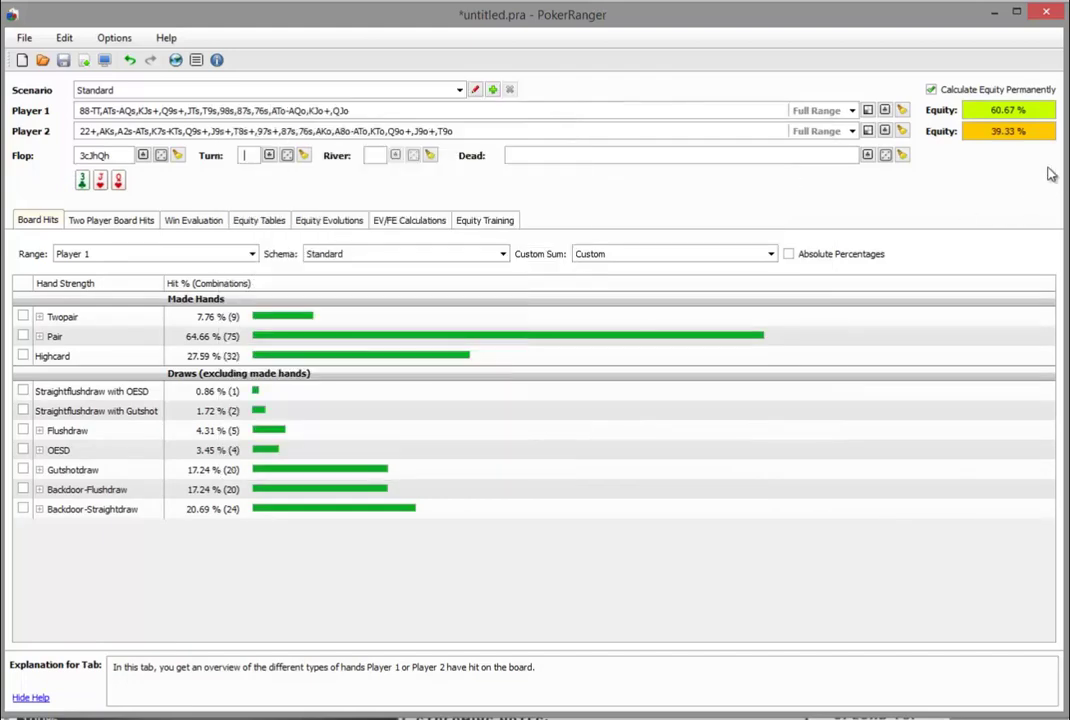
mouse_move(1008, 140)
mouse_move(366, 136)
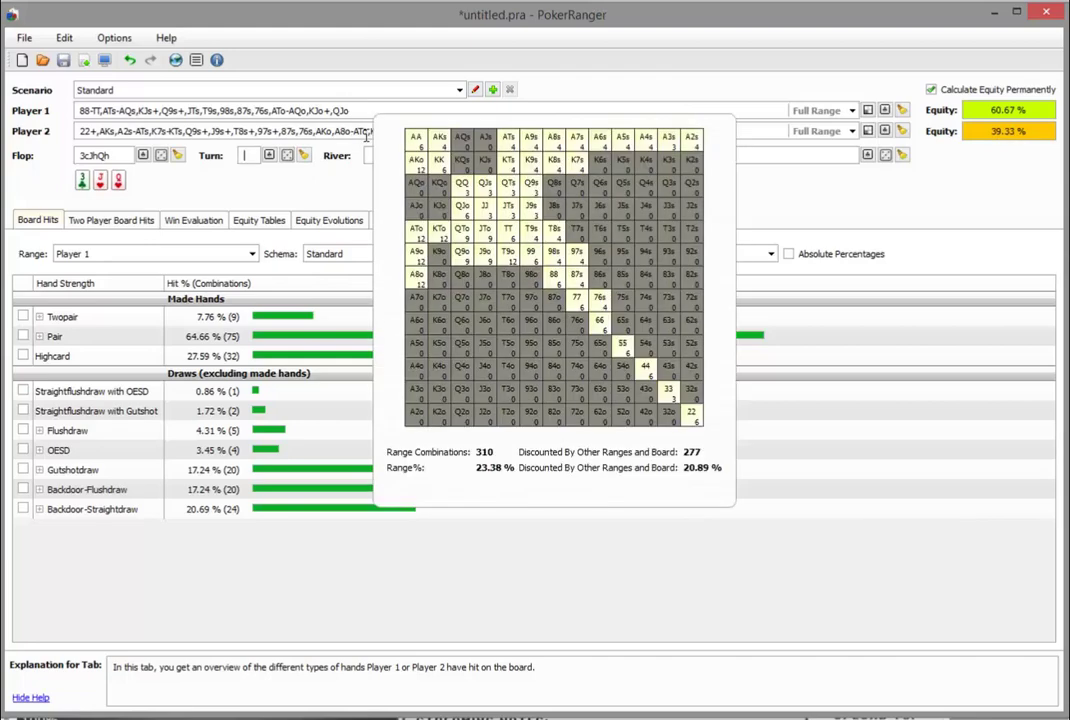
mouse_move(290, 133)
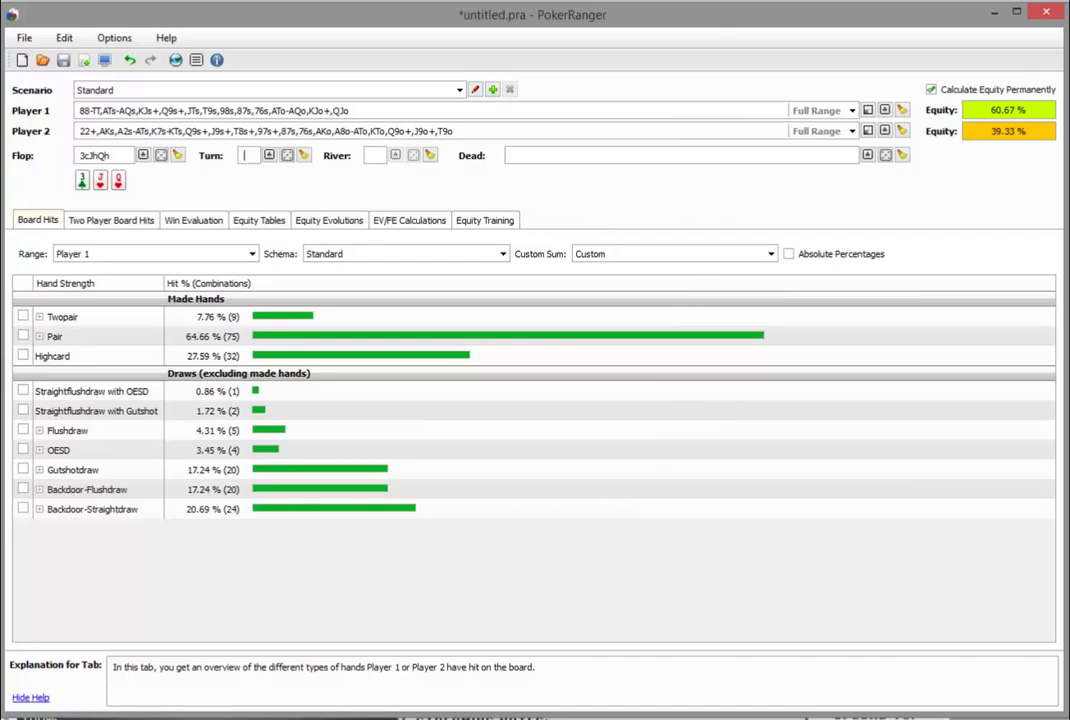
Switch to the hand replayer and step through the flop, turn and river action to the showdown
key(super+t)
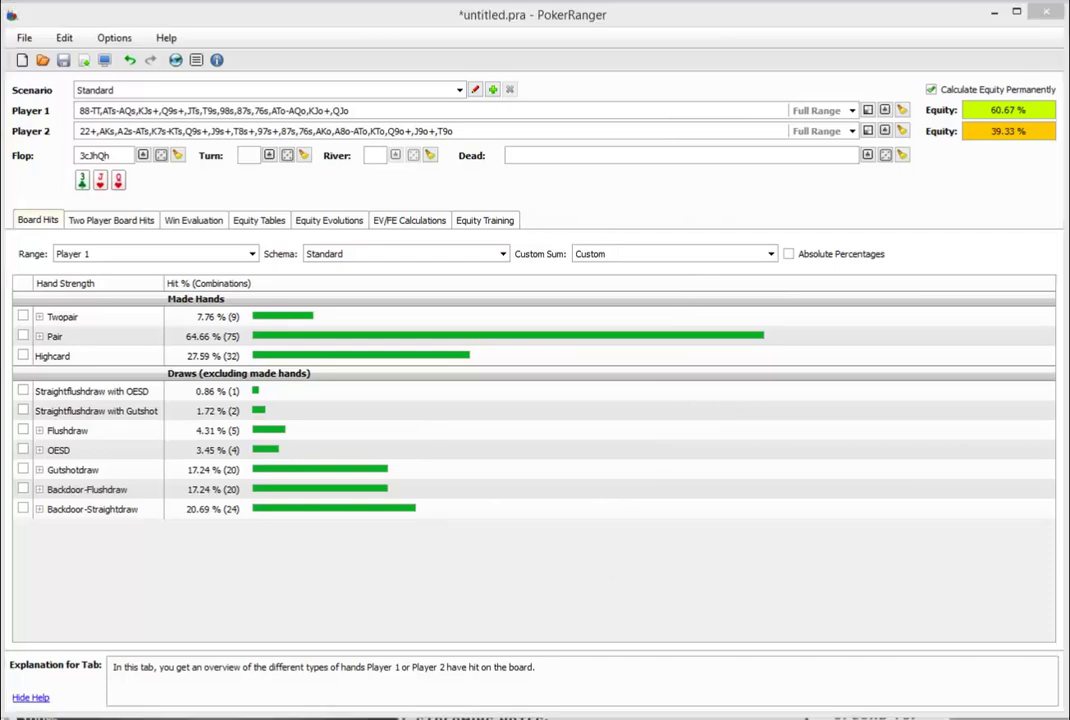
key(Return)
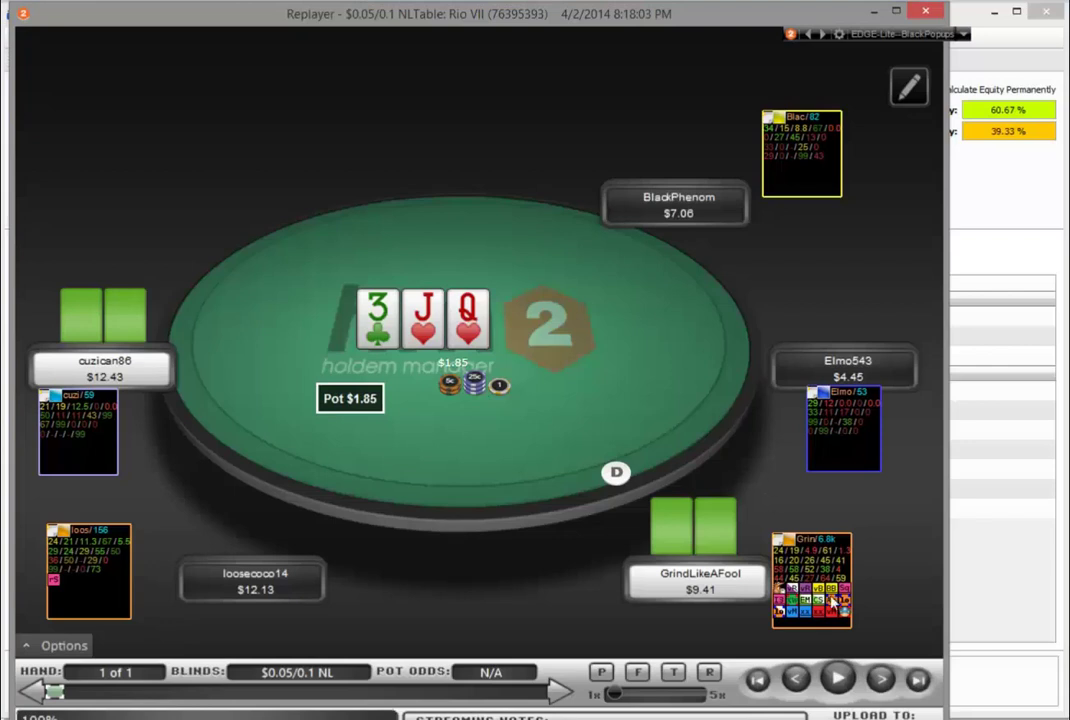
click(882, 681)
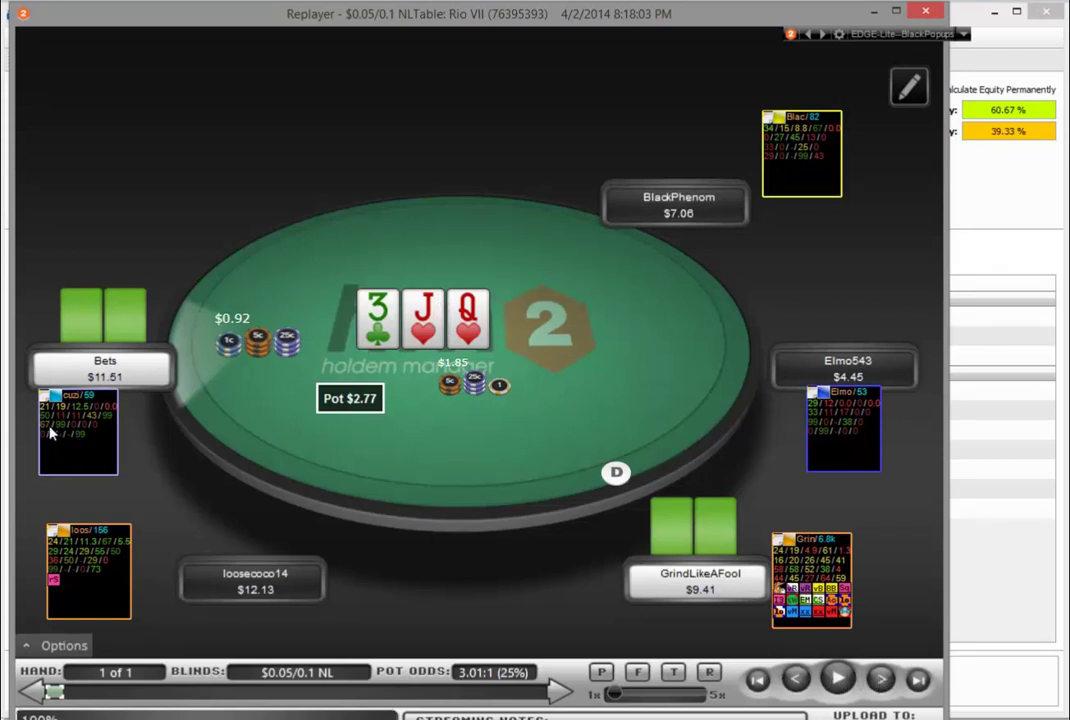
click(881, 681)
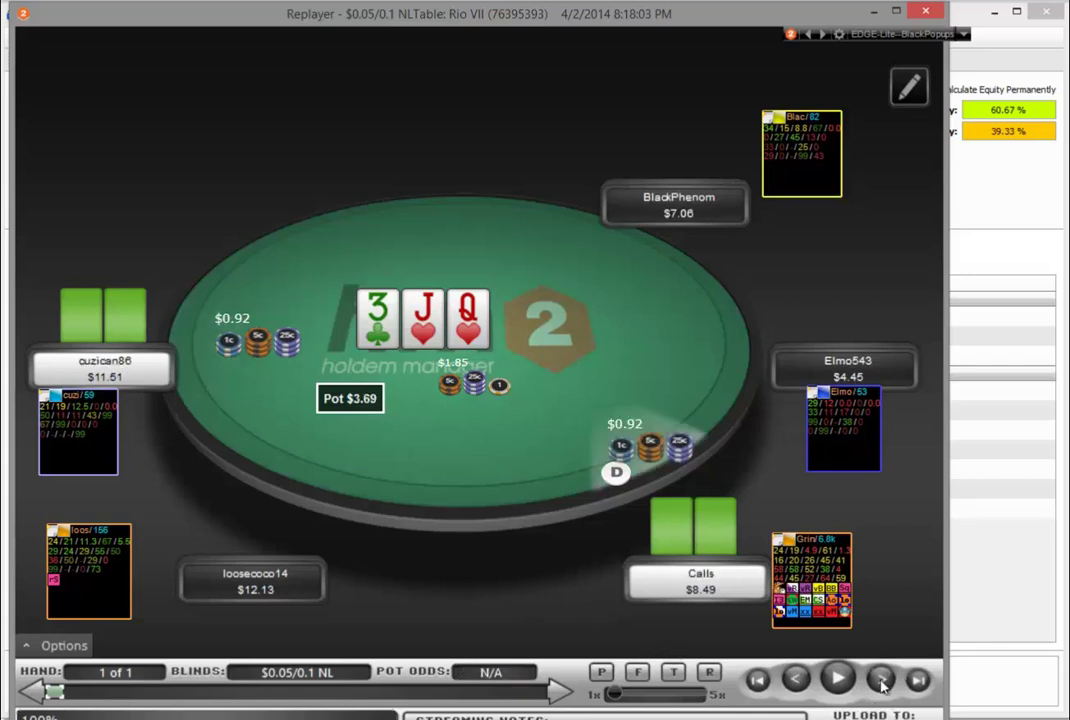
click(881, 681)
click(881, 681)
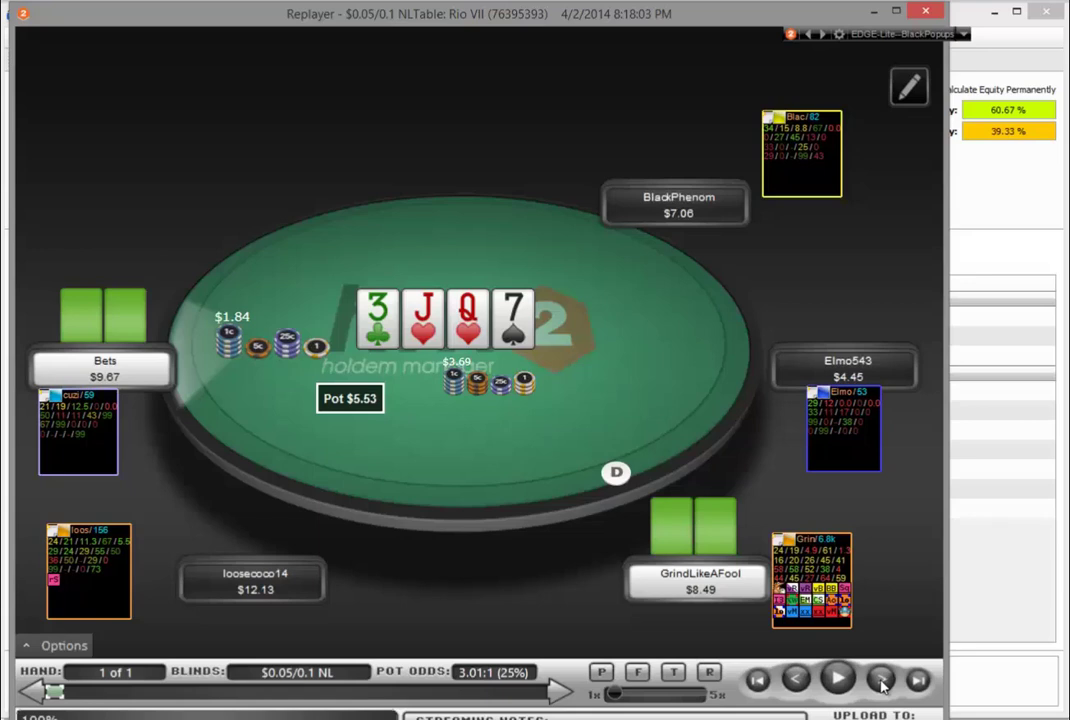
click(881, 681)
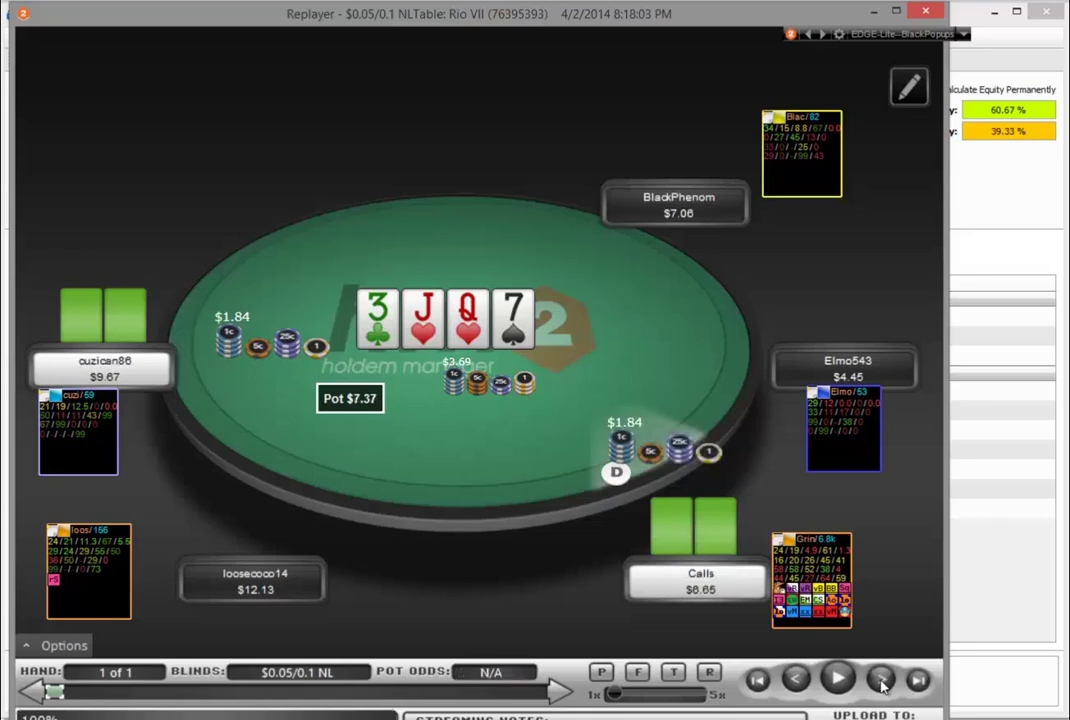
click(881, 681)
click(881, 681)
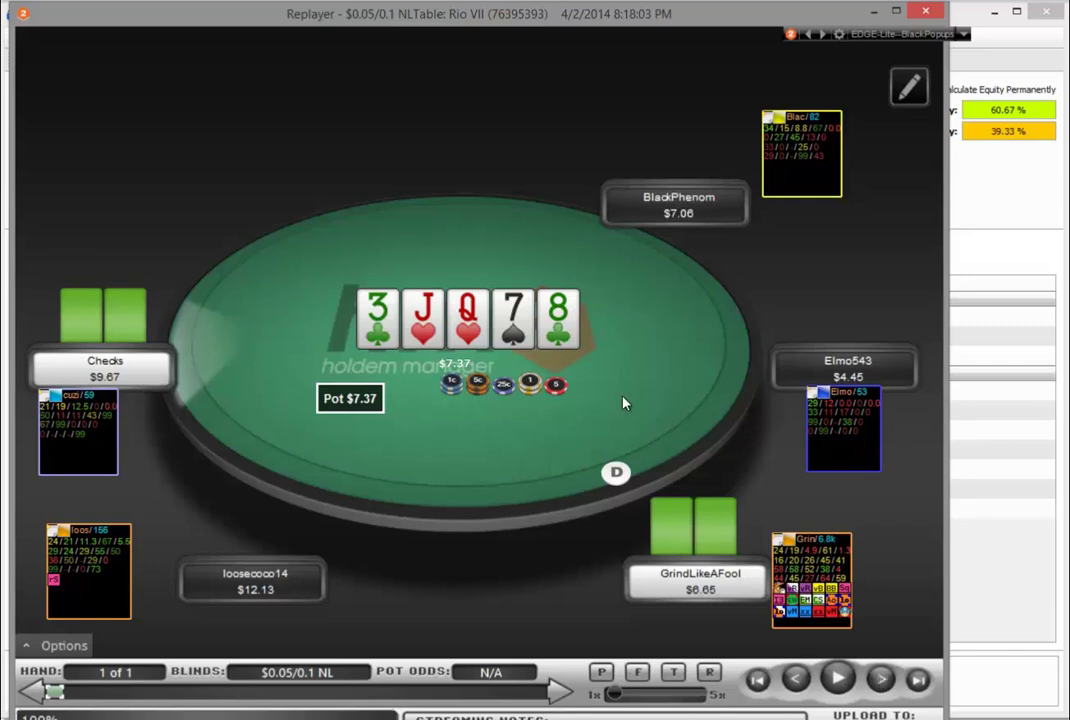
click(880, 682)
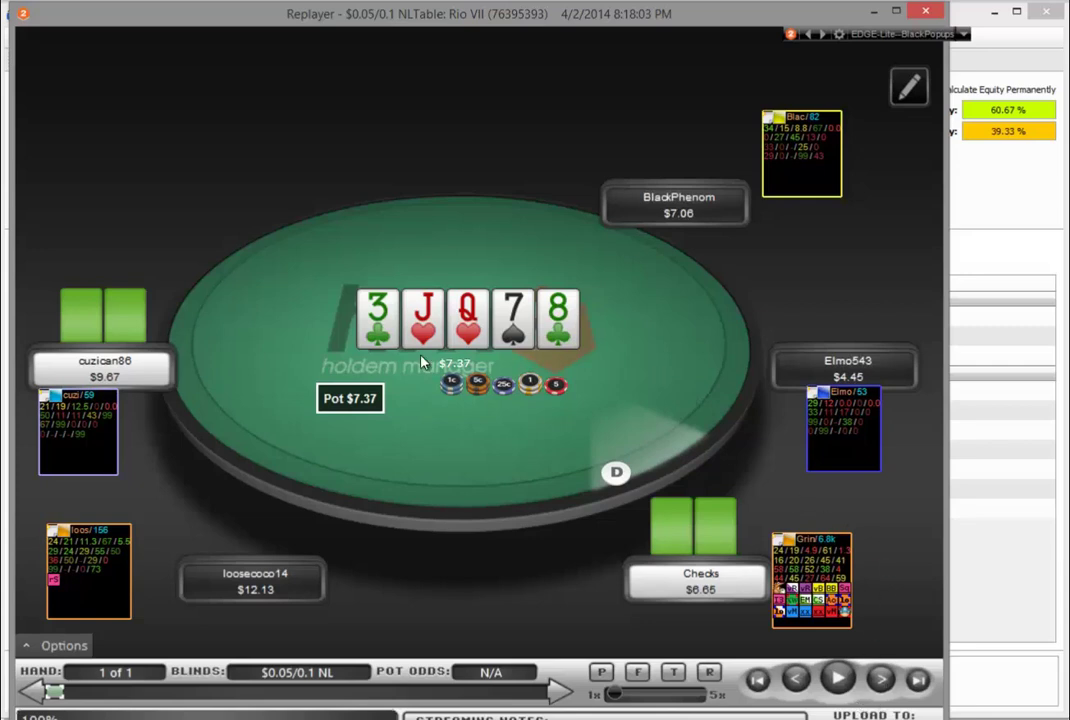
click(884, 684)
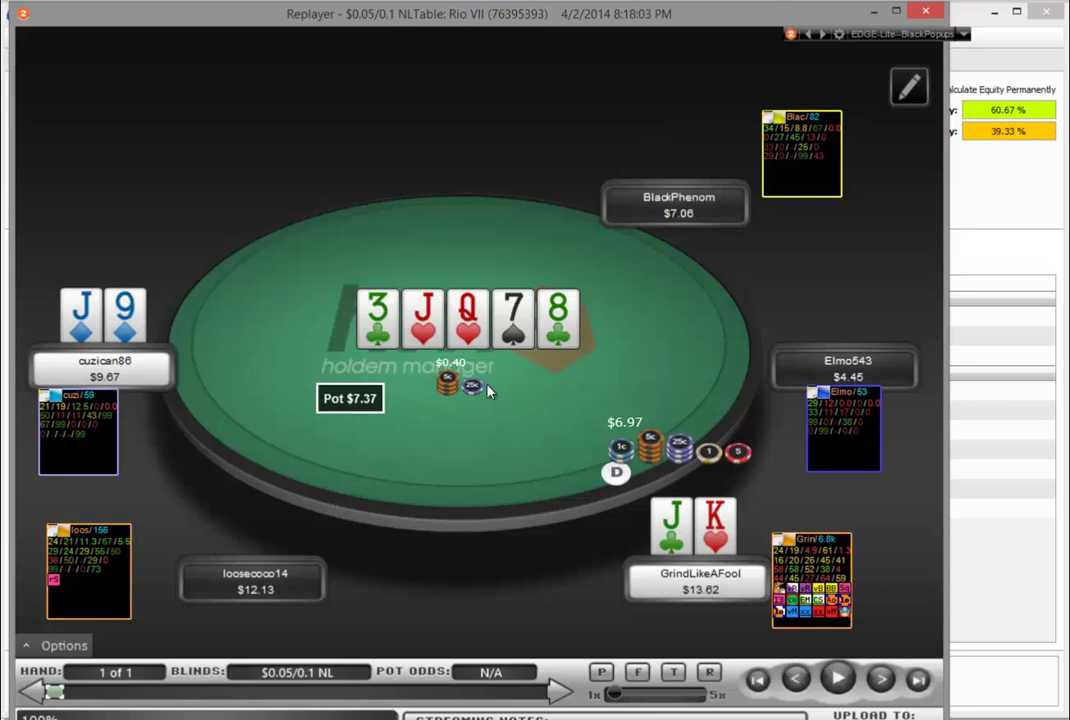
Close the hand replayer and minimise PokerRanger to return to the Hold'em Manager reports
click(926, 14)
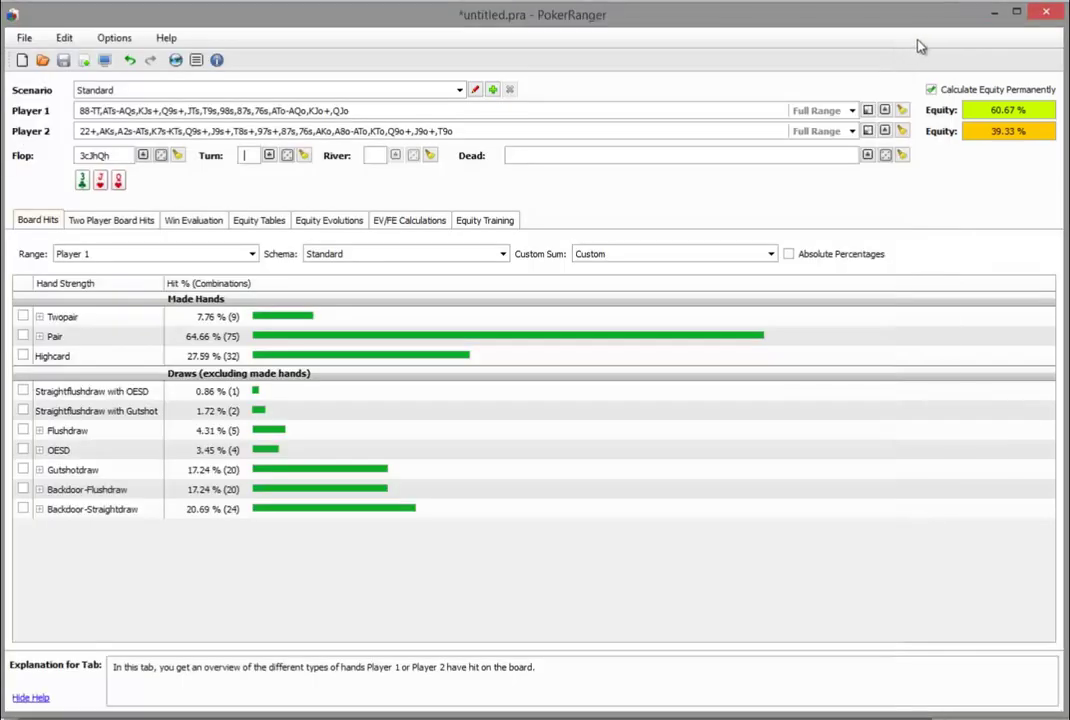
click(996, 14)
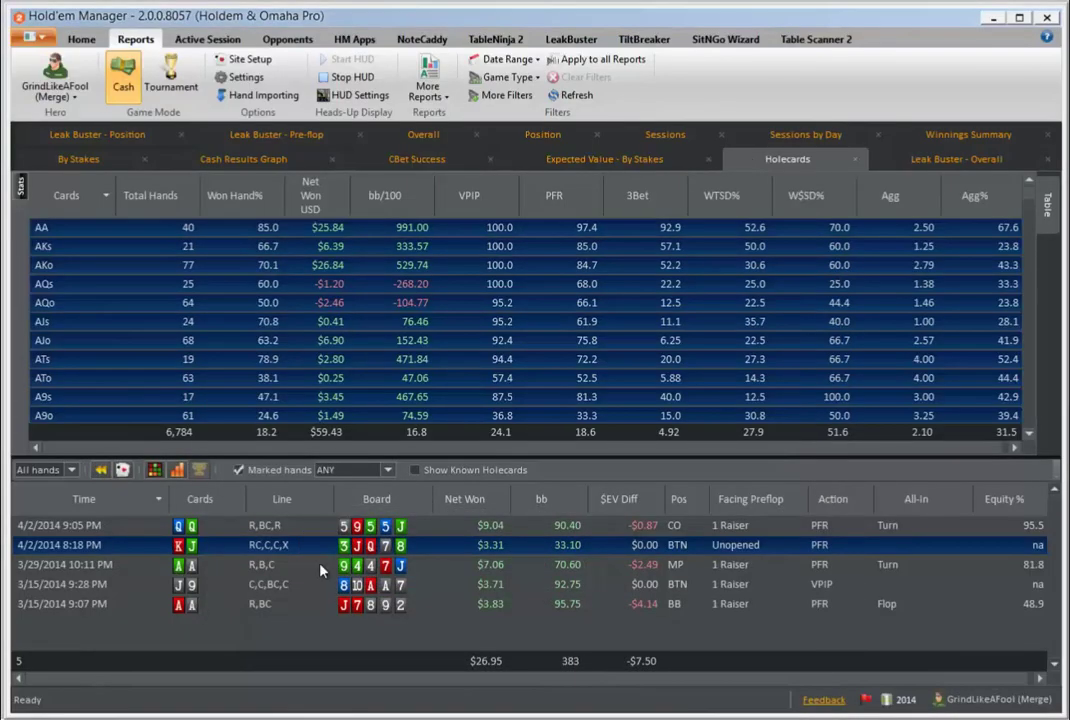